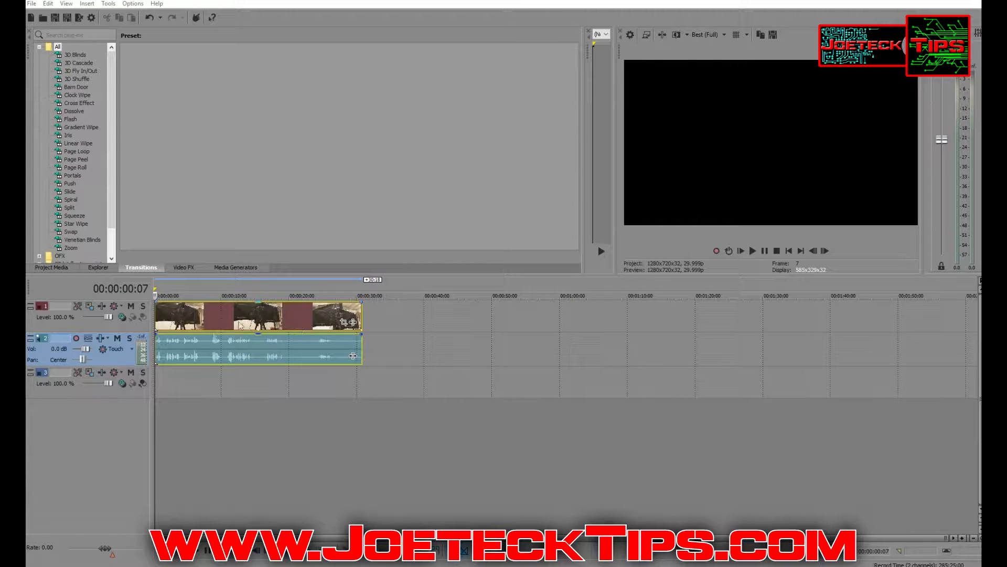
Ungroup the clip's audio from its video, and delete the audio event together with its track
{"action": "right_click", "coordinate": [240, 320]}
{"action": "mouse_move", "coordinate": [300, 503]}
{"action": "left_click", "coordinate": [408, 518]}
{"action": "left_click", "coordinate": [238, 350]}
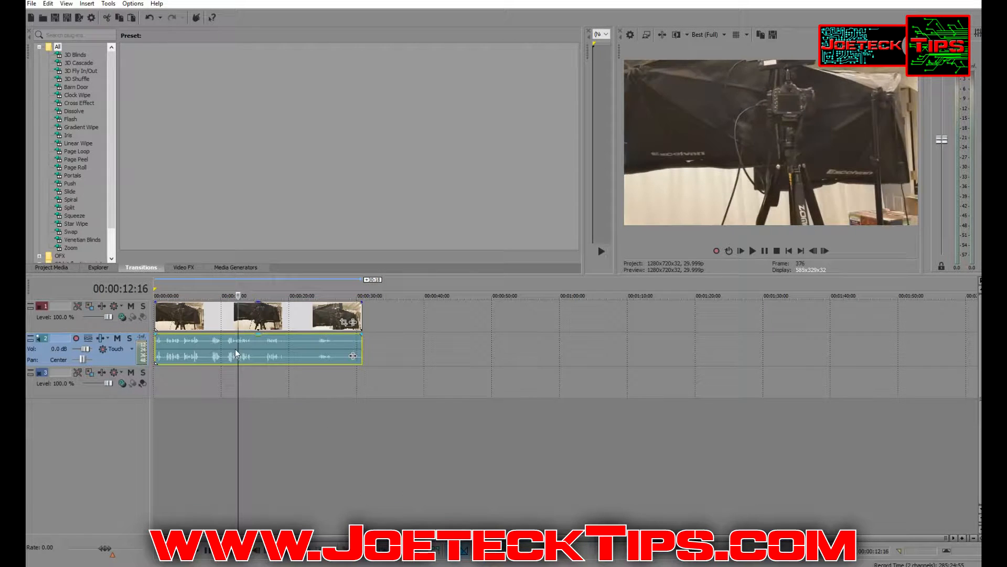
{"action": "key", "text": "Delete"}
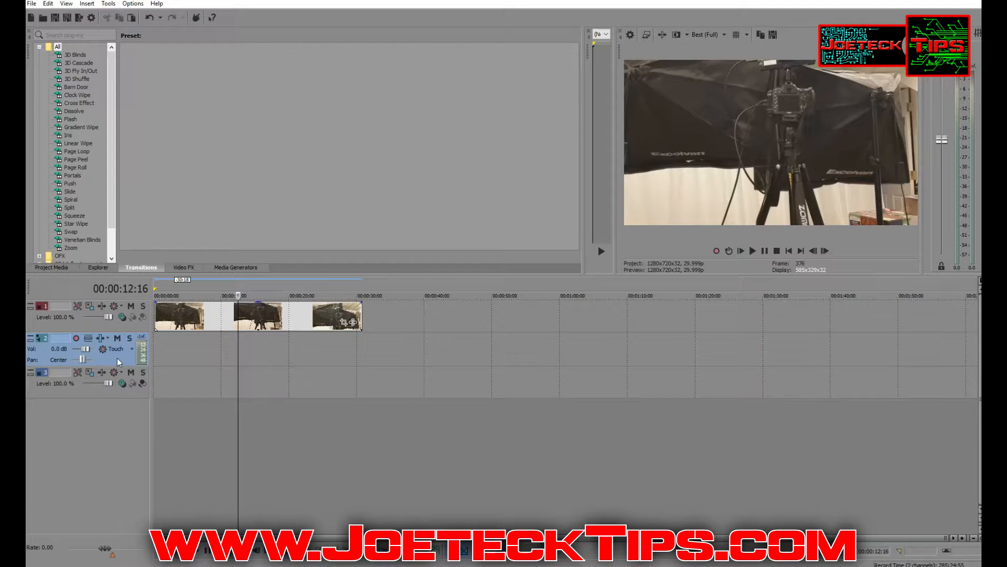
{"action": "key", "text": "Delete"}
Move the video clip down to the second video track and duplicate that track
{"action": "left_click_drag", "start_coordinate": [210, 326], "coordinate": [208, 347]}
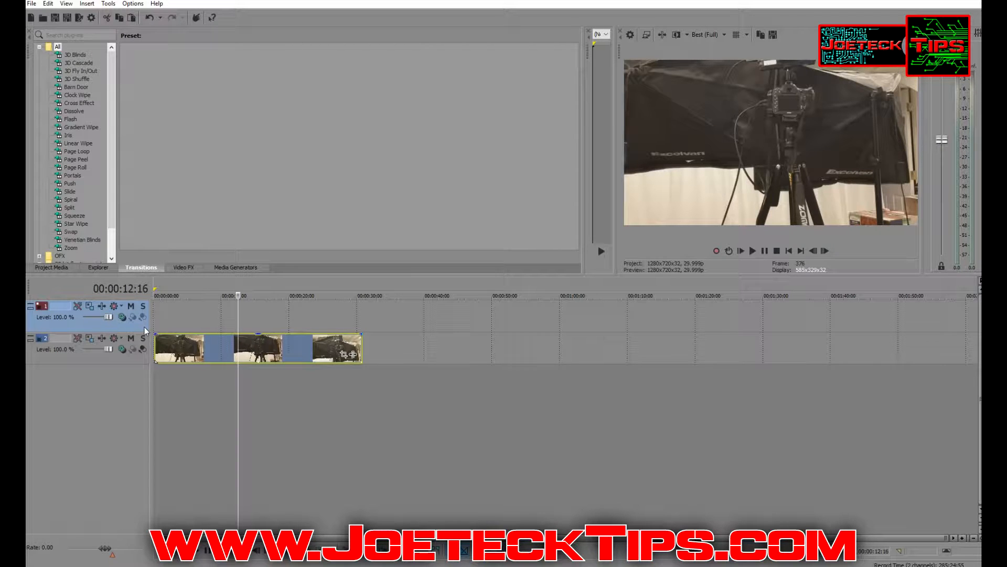
{"action": "right_click", "coordinate": [139, 357]}
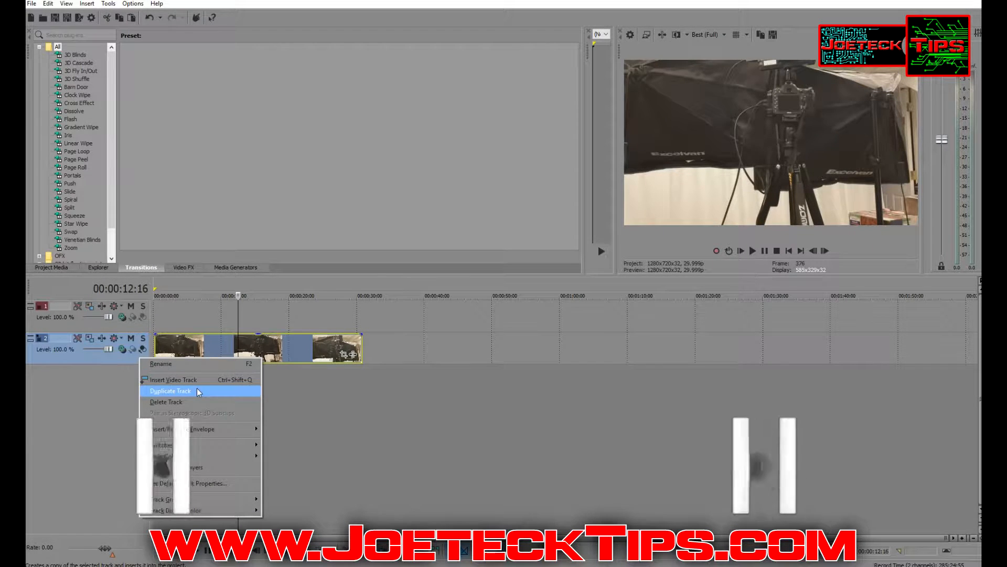
{"action": "left_click", "coordinate": [199, 391]}
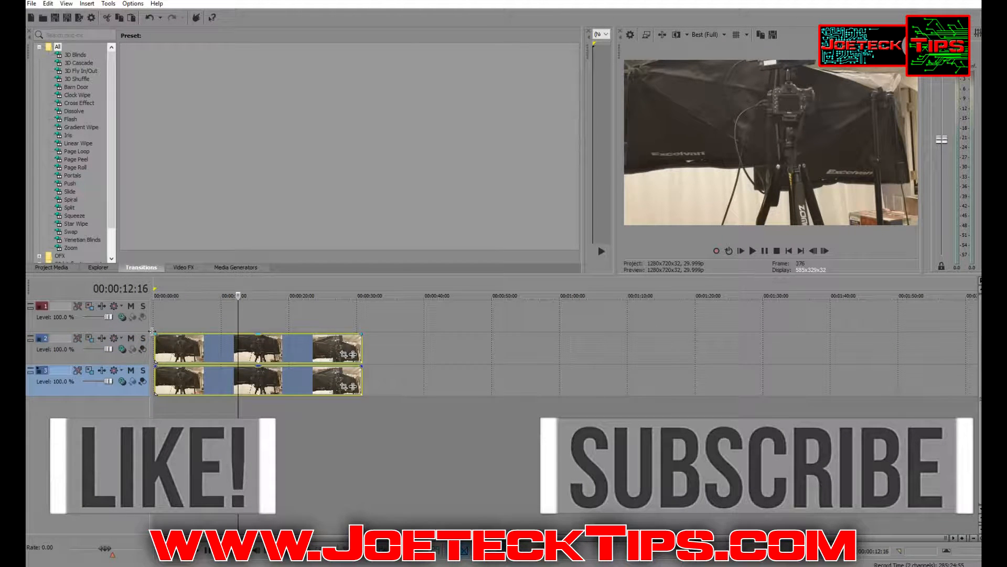
Delete the empty top video track and slightly widen the transitions list
{"action": "left_click", "coordinate": [133, 325]}
{"action": "key", "text": "Delete"}
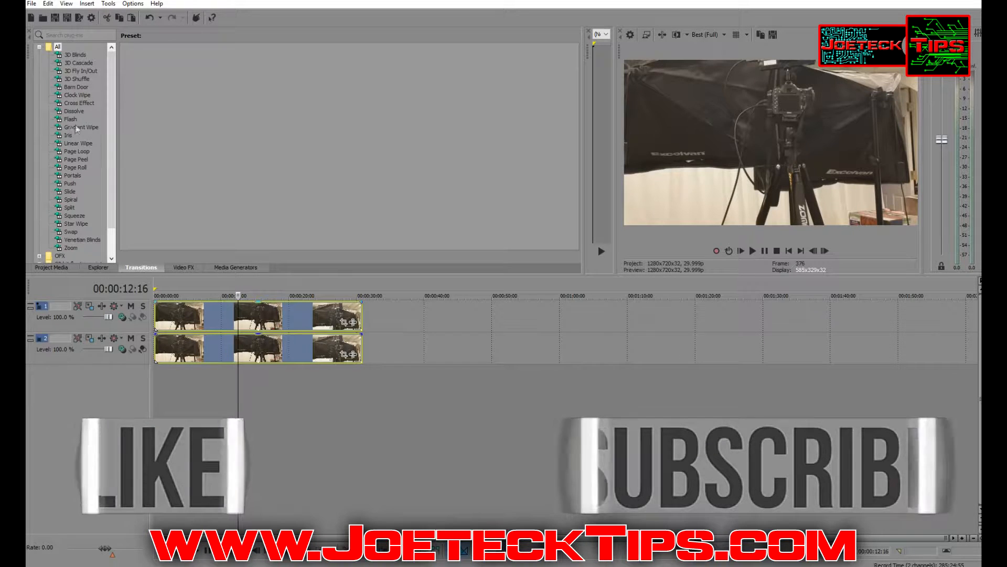
{"action": "left_click_drag", "start_coordinate": [119, 157], "coordinate": [150, 157]}
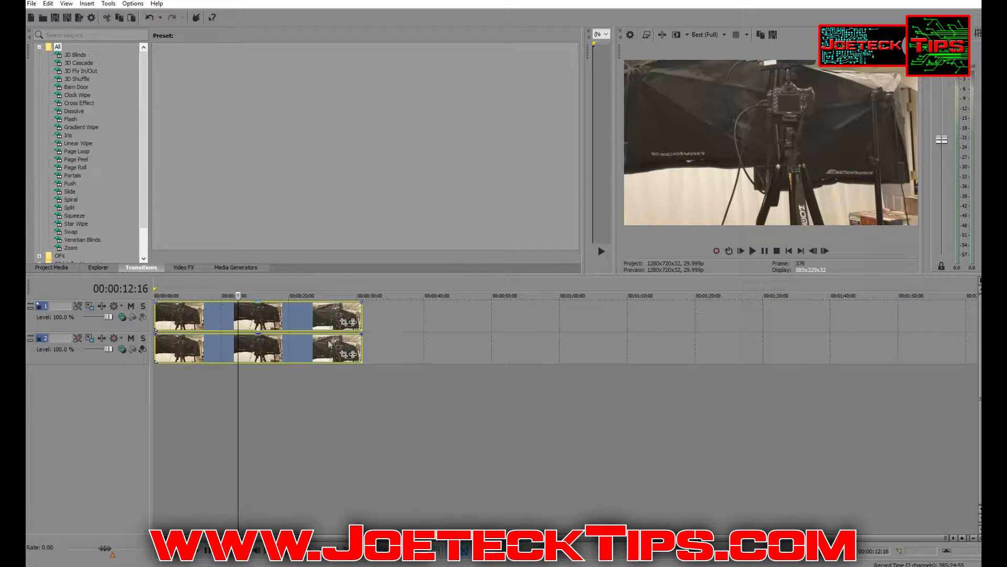
Enable masking in the top clip's Pan/Crop settings and draw a thin rectangular mask over the softbox's left-hand brand lettering
{"action": "left_click", "coordinate": [344, 322]}
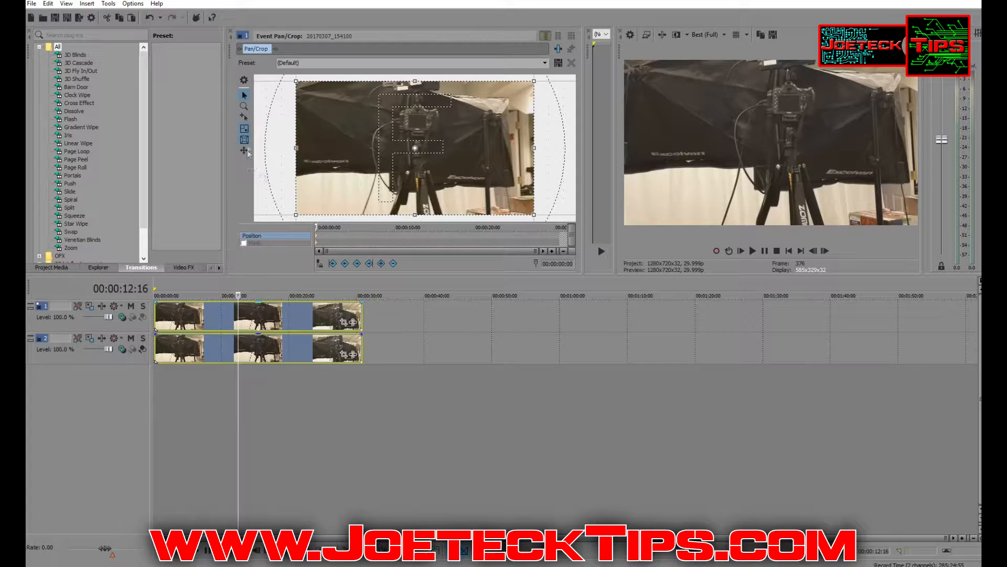
{"action": "left_click", "coordinate": [244, 242]}
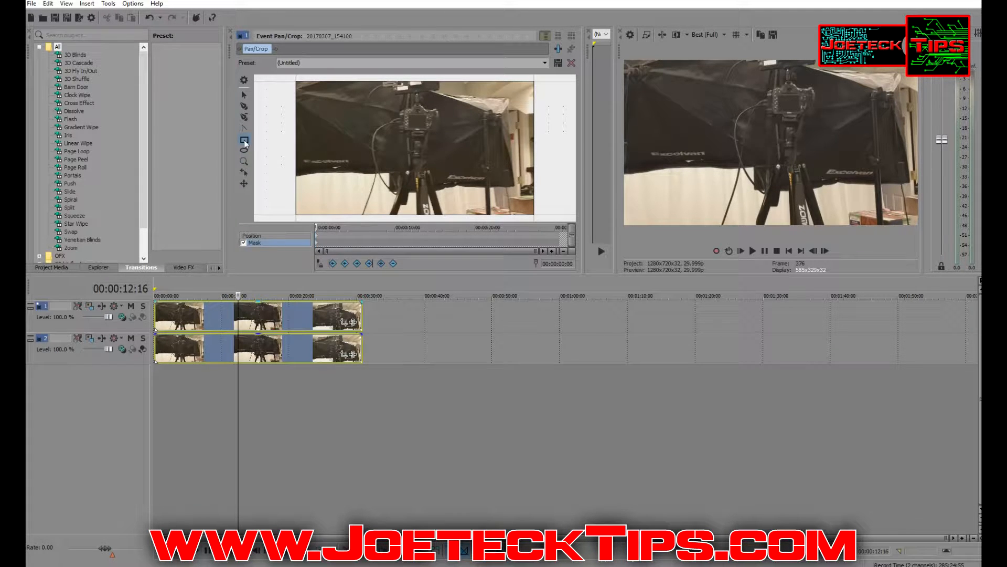
{"action": "left_click_drag", "start_coordinate": [302, 158], "coordinate": [351, 165]}
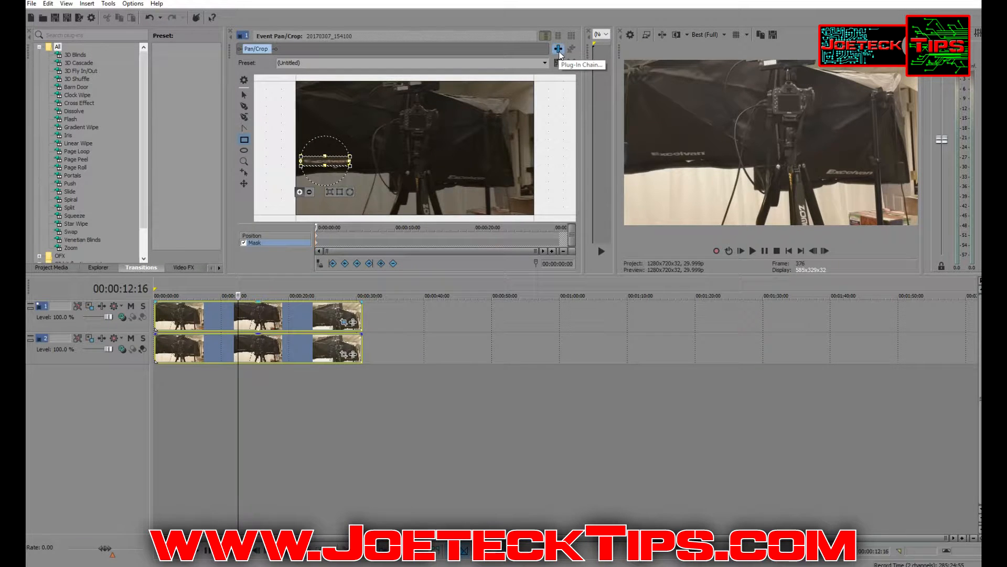
Add the VEGAS Pixelate effect to the top clip with horizontal pixelization 0.687 and vertical pixelization 0.939
{"action": "left_click", "coordinate": [558, 49]}
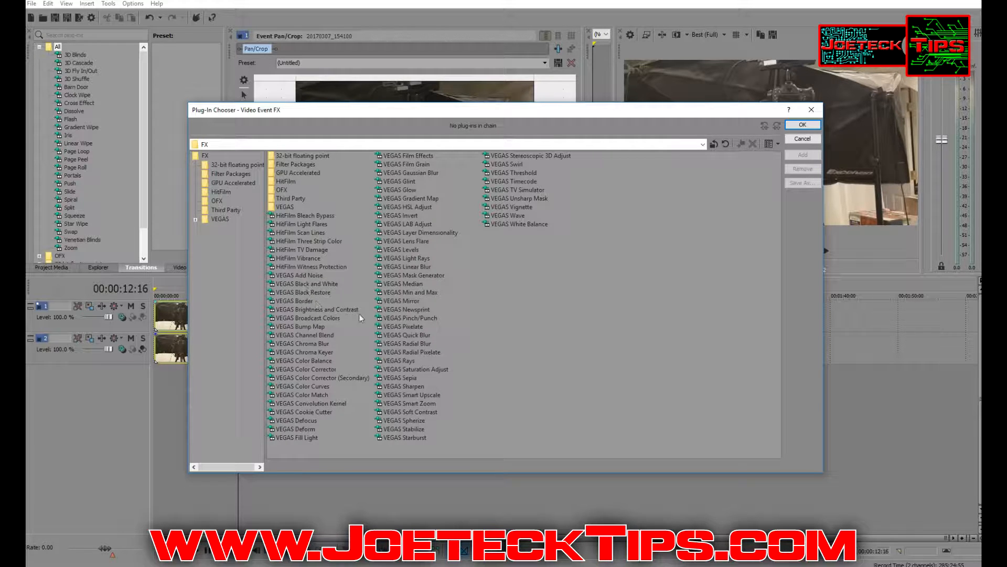
{"action": "double_click", "coordinate": [405, 326]}
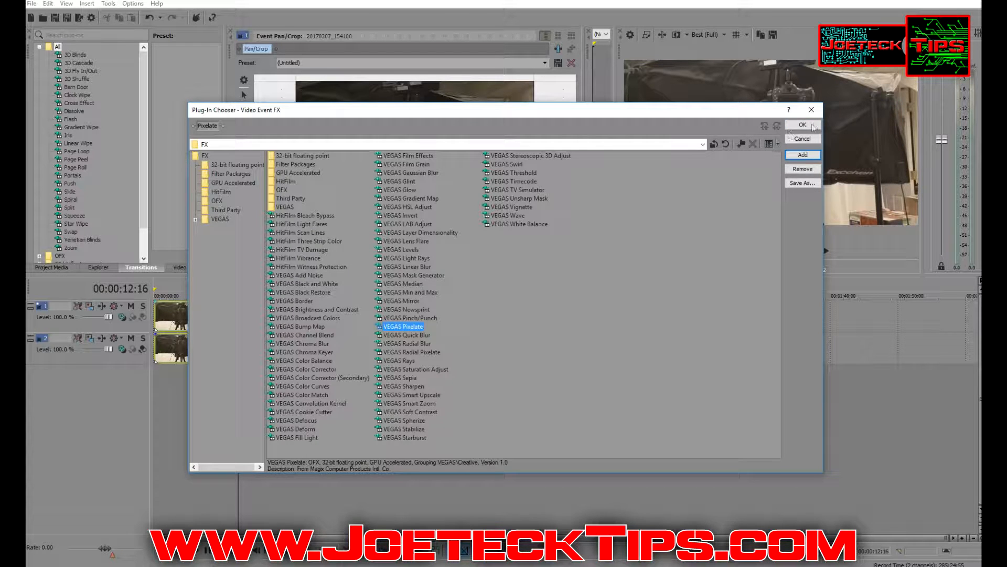
{"action": "left_click", "coordinate": [812, 125]}
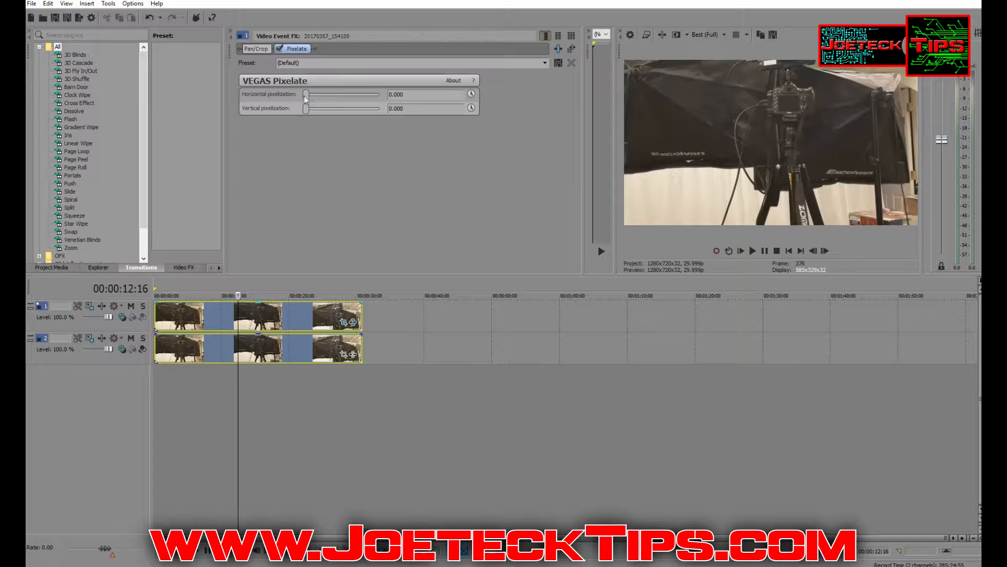
{"action": "left_click_drag", "start_coordinate": [337, 98], "coordinate": [366, 95]}
{"action": "left_click_drag", "start_coordinate": [307, 111], "coordinate": [376, 109]}
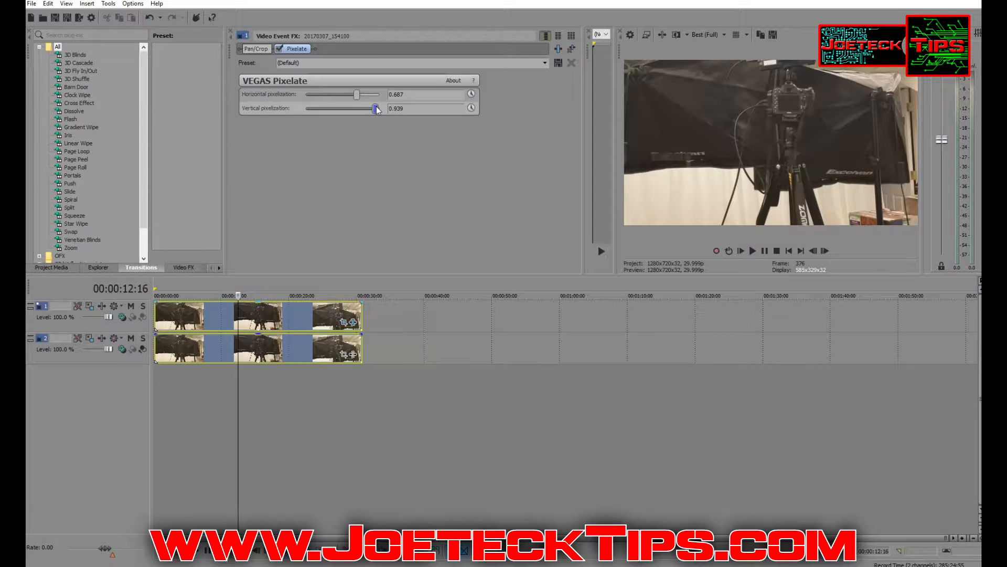
Review the pixelated area at different points of the clip, ending near its start
{"action": "key", "text": "space"}
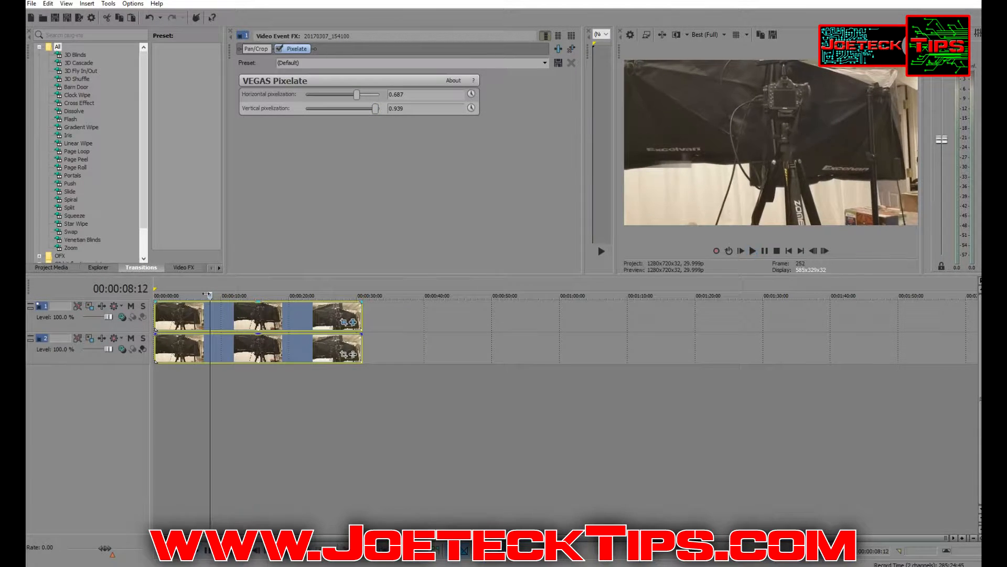
{"action": "left_click_drag", "start_coordinate": [210, 295], "coordinate": [205, 293]}
{"action": "key", "text": "Left"}
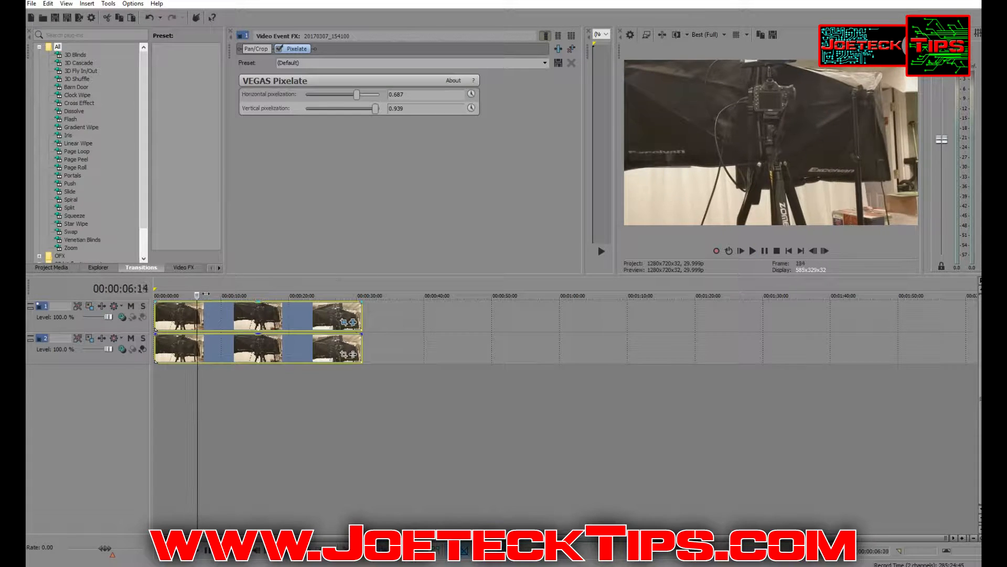
{"action": "key", "text": "Left"}
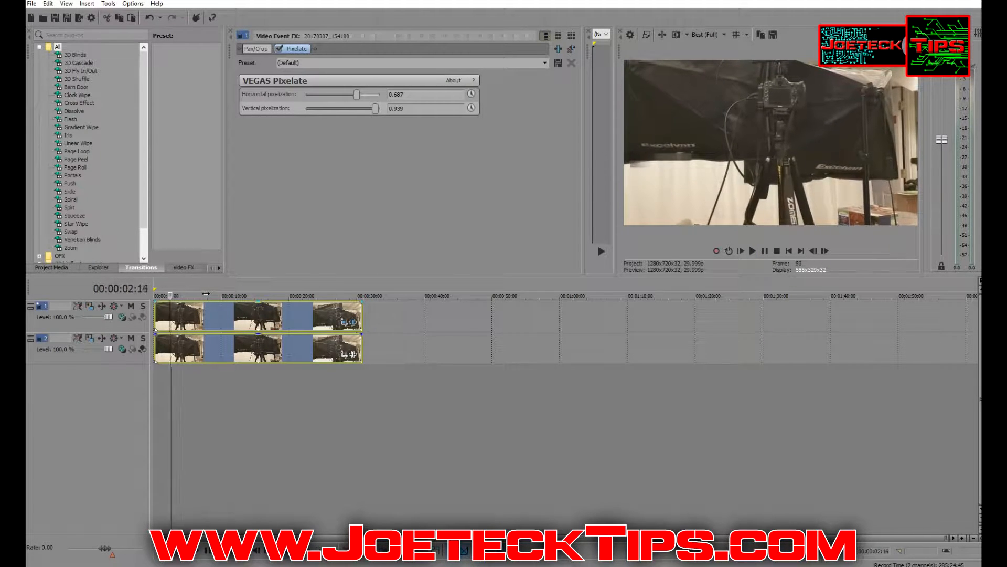
{"action": "key", "text": "Right"}
{"action": "key", "text": "Right"}
{"action": "key", "text": "Right"}
{"action": "key", "text": "Right"}
{"action": "key", "text": "Right"}
{"action": "key", "text": "Right"}
{"action": "key", "text": "Right"}
{"action": "key", "text": "Right"}
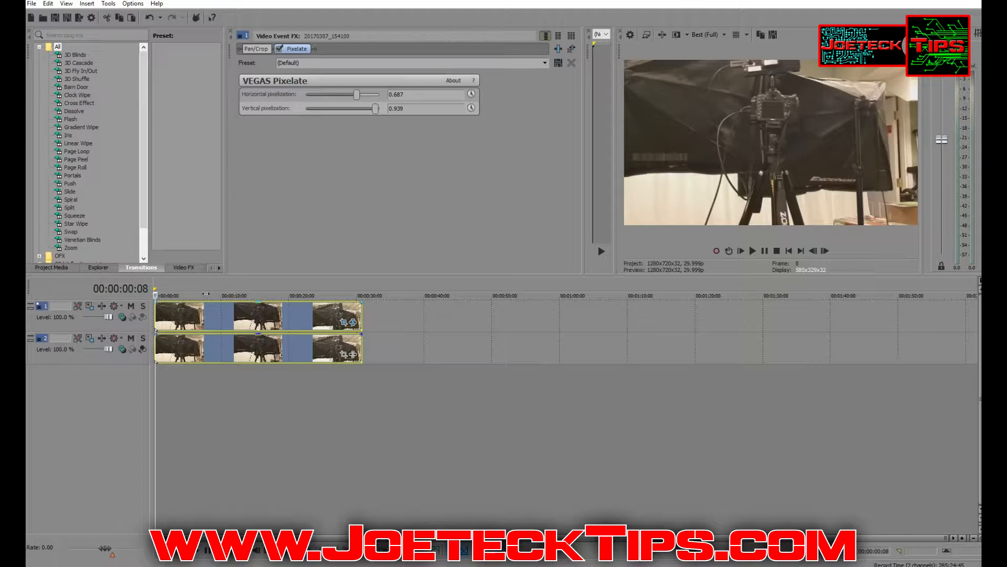
Reopen the top clip's Pan/Crop settings, shift both clips 7 frames earlier, and place the playhead at 00:00:00:00
{"action": "left_click", "coordinate": [259, 48]}
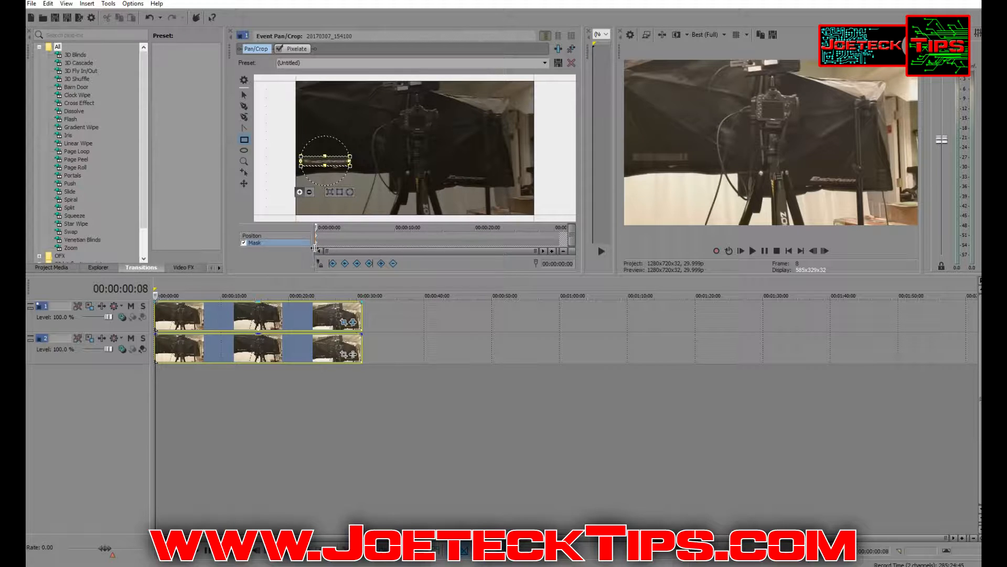
{"action": "left_click_drag", "start_coordinate": [254, 315], "coordinate": [225, 315]}
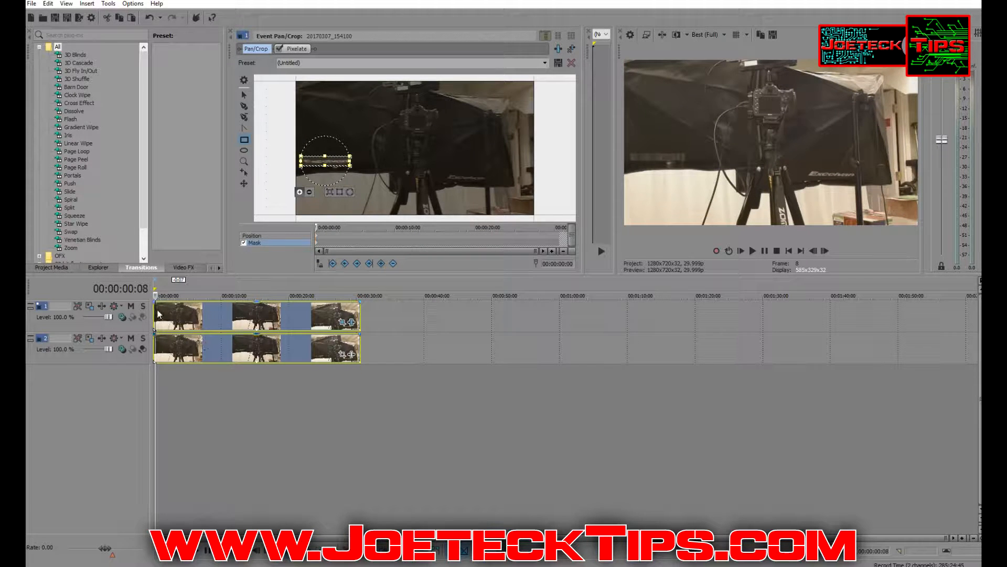
{"action": "key", "text": "Left"}
{"action": "key", "text": "Left"}
{"action": "key", "text": "Left"}
{"action": "key", "text": "Left"}
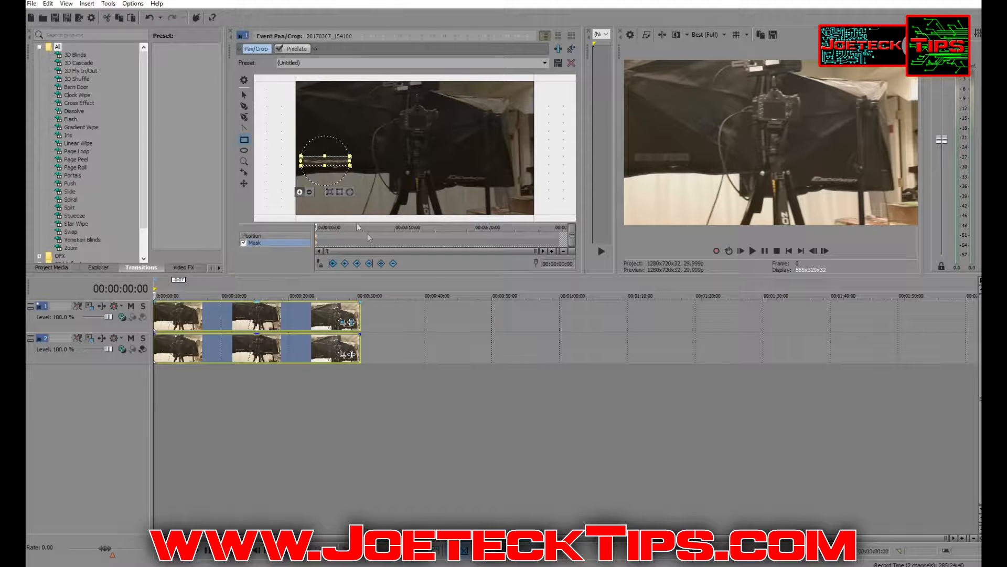
Examine frame by frame how the lettering drifts from the mask in the clip's first two seconds, and return to the mask timeline's start
{"action": "left_click", "coordinate": [318, 227]}
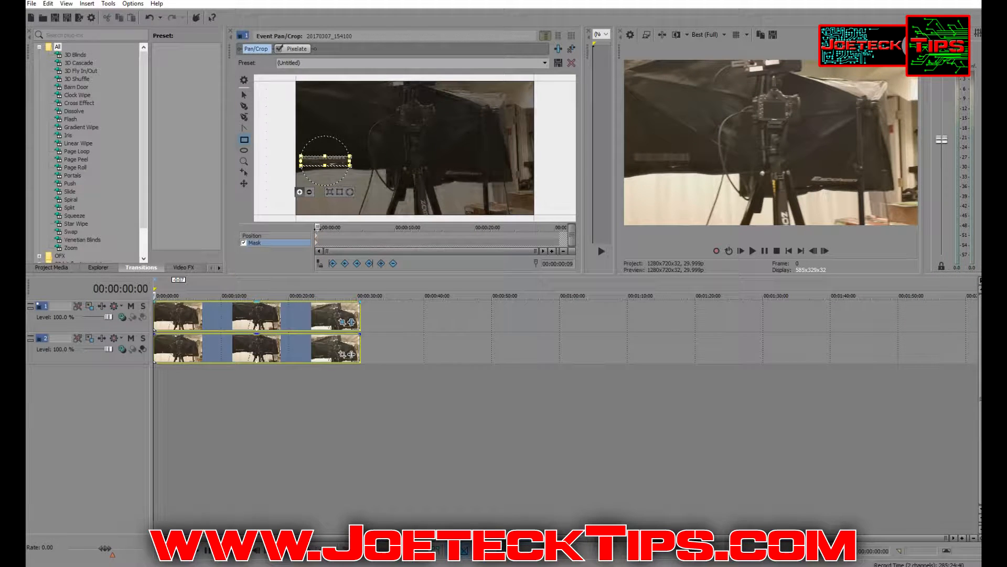
{"action": "key", "text": "Left"}
{"action": "key", "text": "Left"}
{"action": "key", "text": "Left"}
{"action": "key", "text": "Left"}
{"action": "key", "text": "Left"}
{"action": "key", "text": "Left"}
{"action": "key", "text": "Left"}
{"action": "key", "text": "Left"}
{"action": "key", "text": "Left"}
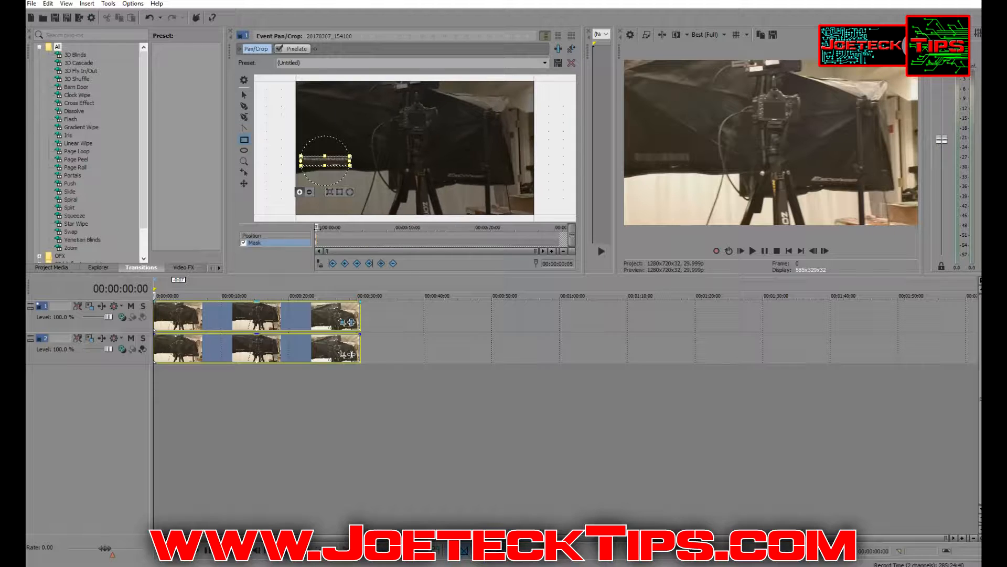
{"action": "key", "text": "Right"}
{"action": "key", "text": "Right"}
{"action": "key", "text": "Right"}
{"action": "key", "text": "Right"}
{"action": "key", "text": "Right"}
{"action": "key", "text": "Right"}
{"action": "key", "text": "Right"}
{"action": "key", "text": "Right"}
{"action": "key", "text": "Right"}
{"action": "key", "text": "Right"}
{"action": "key", "text": "Right"}
{"action": "key", "text": "Right"}
{"action": "key", "text": "Right"}
{"action": "key", "text": "Right"}
{"action": "key", "text": "Right"}
{"action": "key", "text": "Right"}
{"action": "key", "text": "Right"}
{"action": "key", "text": "Right"}
{"action": "key", "text": "Right"}
{"action": "key", "text": "Right"}
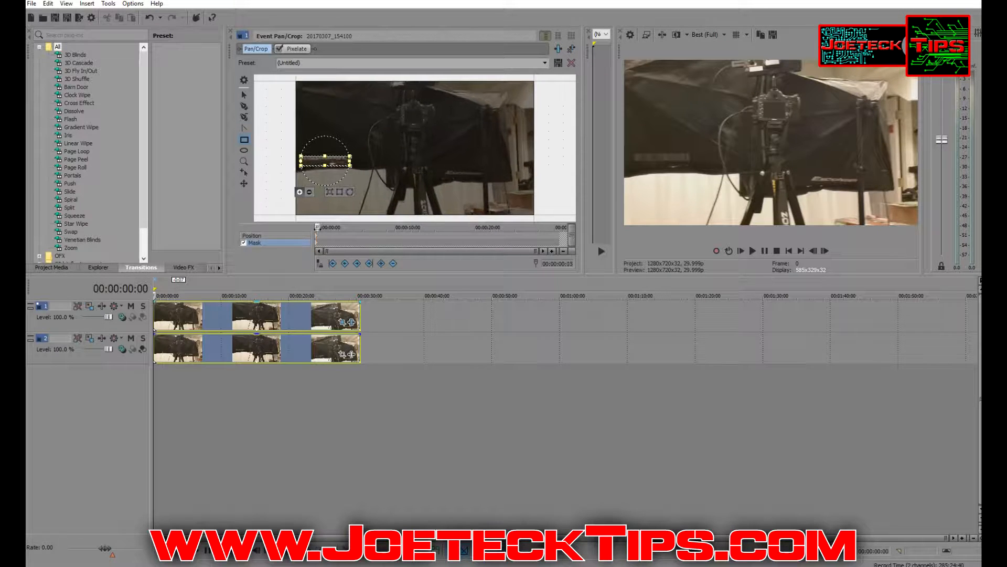
{"action": "key", "text": "Right"}
{"action": "key", "text": "Right"}
{"action": "key", "text": "Right"}
{"action": "key", "text": "Right"}
{"action": "key", "text": "Right"}
{"action": "key", "text": "Right"}
{"action": "key", "text": "Right"}
{"action": "key", "text": "Right"}
{"action": "key", "text": "Right"}
{"action": "key", "text": "Right"}
{"action": "key", "text": "Right"}
{"action": "key", "text": "Right"}
{"action": "key", "text": "Right"}
{"action": "key", "text": "Right"}
{"action": "key", "text": "Right"}
{"action": "key", "text": "Right"}
{"action": "key", "text": "Right"}
{"action": "key", "text": "Right"}
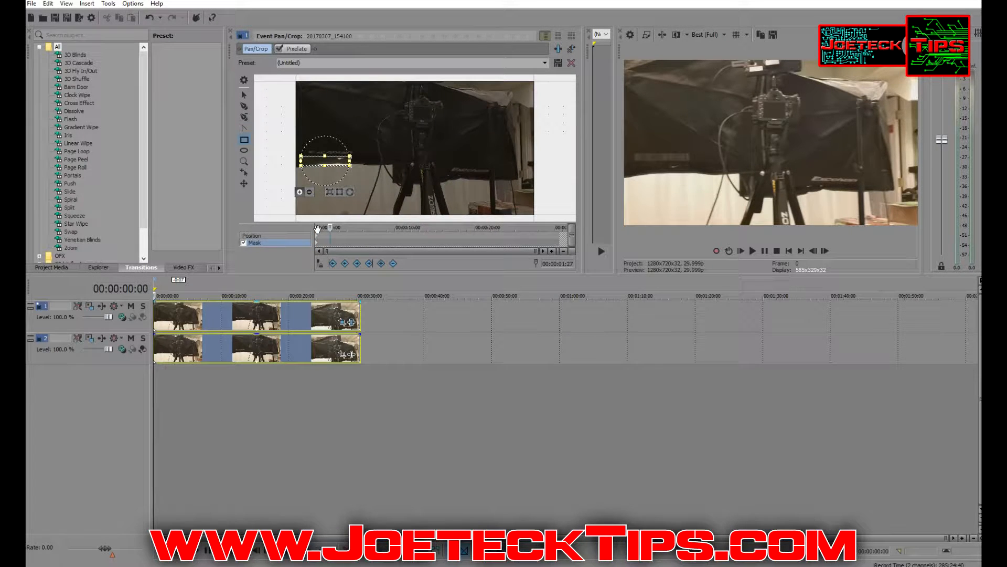
{"action": "key", "text": "Left"}
{"action": "key", "text": "Left"}
{"action": "key", "text": "Left"}
{"action": "key", "text": "Left"}
{"action": "key", "text": "Left"}
{"action": "key", "text": "Left"}
{"action": "key", "text": "Left"}
{"action": "key", "text": "Left"}
{"action": "key", "text": "Left"}
{"action": "key", "text": "Left"}
{"action": "key", "text": "Left"}
{"action": "key", "text": "Left"}
{"action": "key", "text": "Left"}
{"action": "key", "text": "Left"}
{"action": "key", "text": "Left"}
{"action": "key", "text": "Left"}
{"action": "key", "text": "Left"}
{"action": "key", "text": "Left"}
{"action": "key", "text": "Left"}
{"action": "key", "text": "Left"}
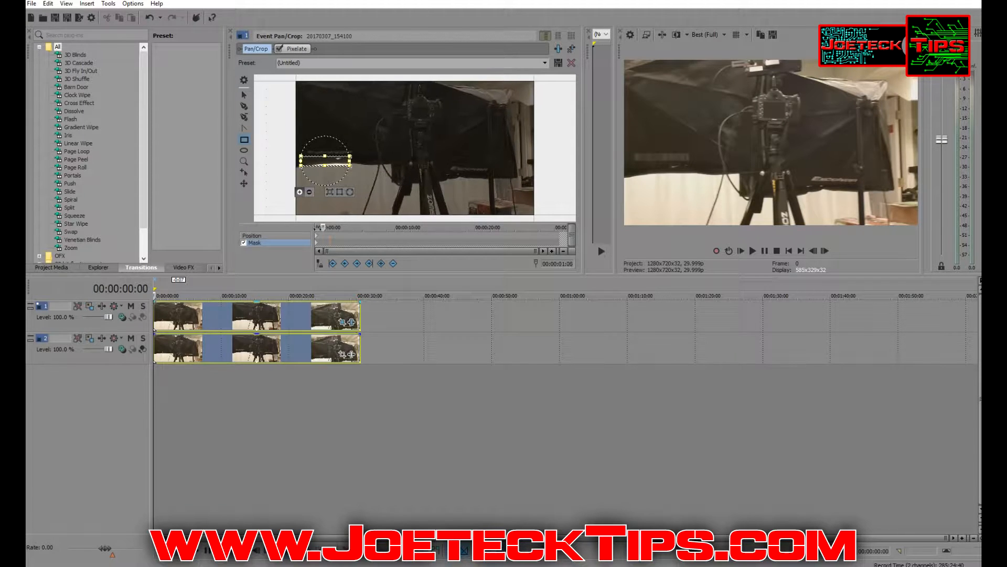
{"action": "key", "text": "Left"}
{"action": "key", "text": "Left"}
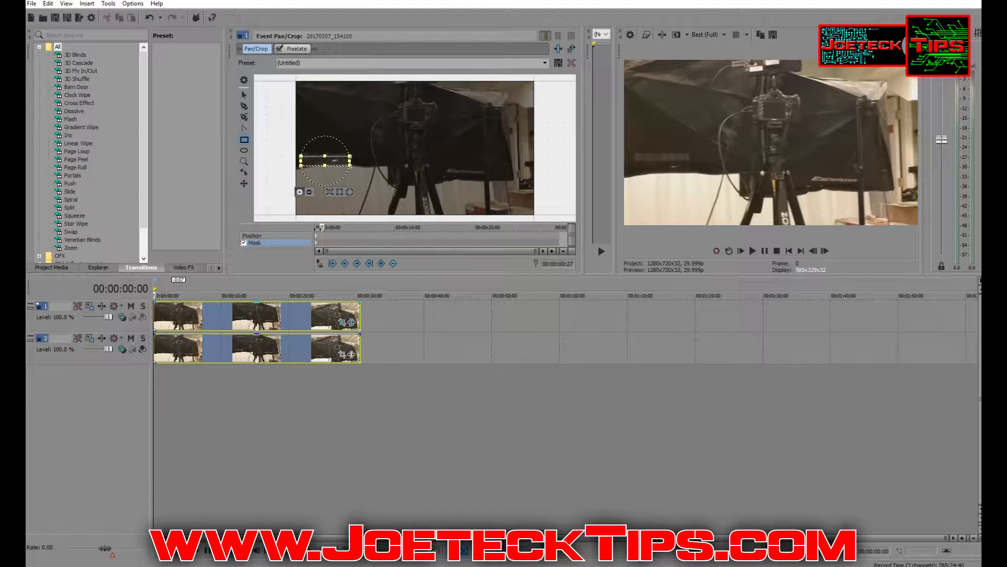
{"action": "key", "text": "Home"}
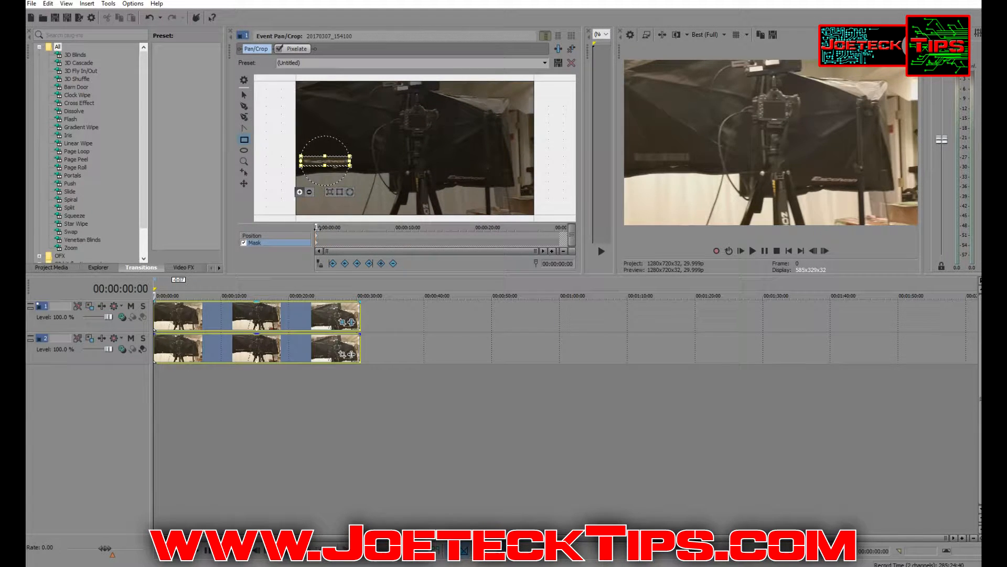
Keyframe the rectangular mask to follow the softbox lettering from frame 5 to just past the one-second mark
{"action": "key", "text": "Right"}
{"action": "key", "text": "Right"}
{"action": "key", "text": "Right"}
{"action": "key", "text": "Right"}
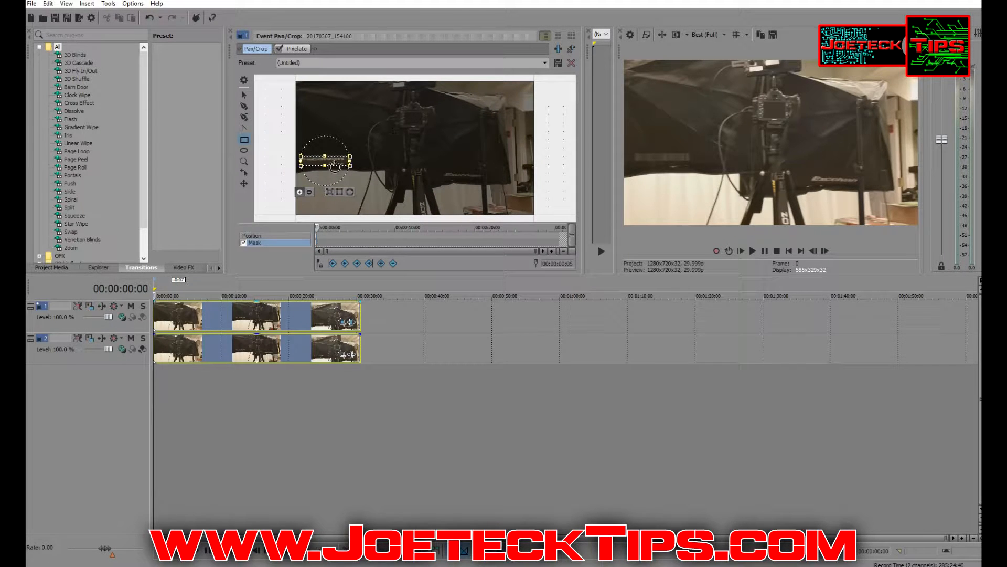
{"action": "left_click_drag", "start_coordinate": [334, 162], "coordinate": [333, 159]}
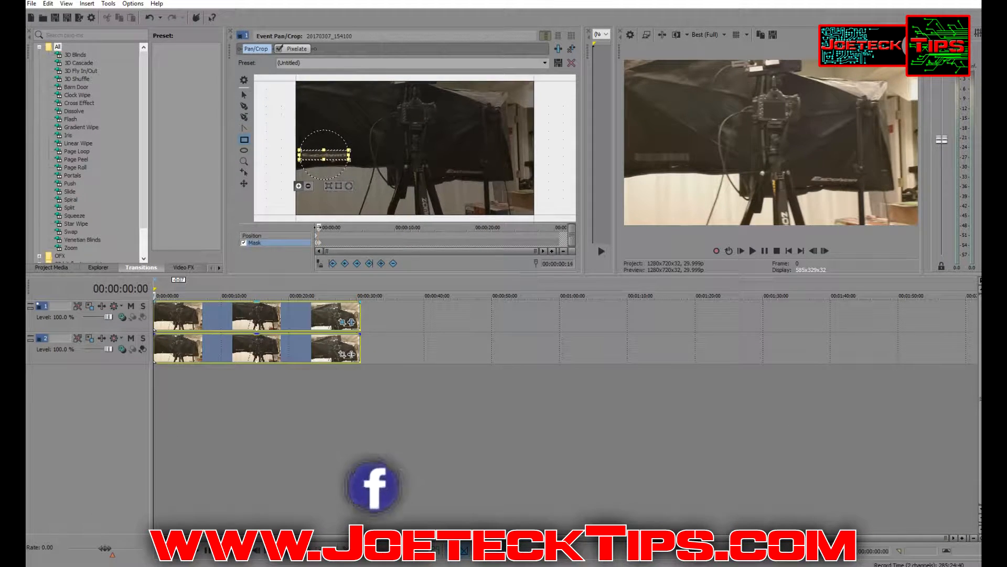
{"action": "left_click", "coordinate": [331, 154]}
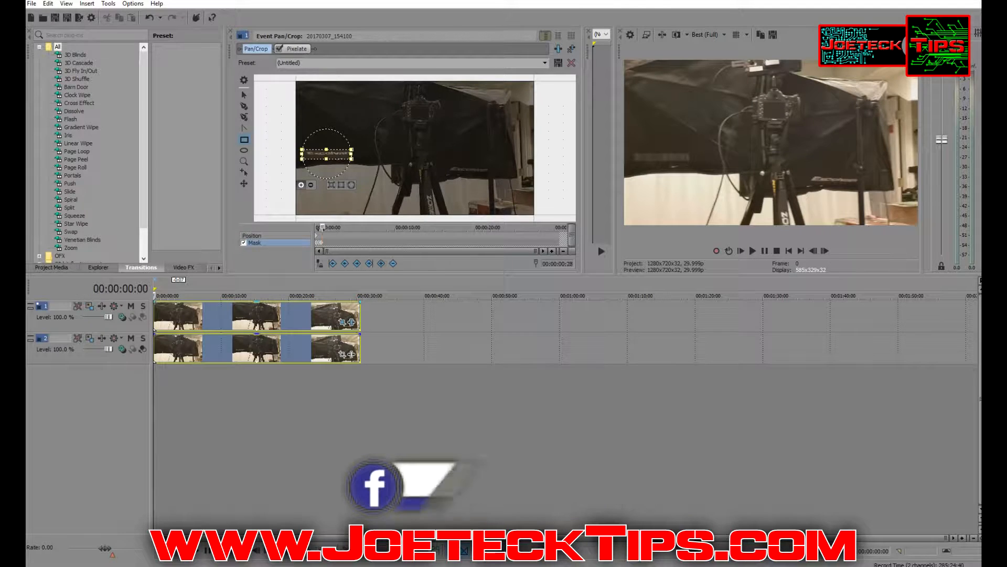
{"action": "left_click_drag", "start_coordinate": [322, 228], "coordinate": [323, 228]}
{"action": "left_click_drag", "start_coordinate": [332, 154], "coordinate": [334, 150]}
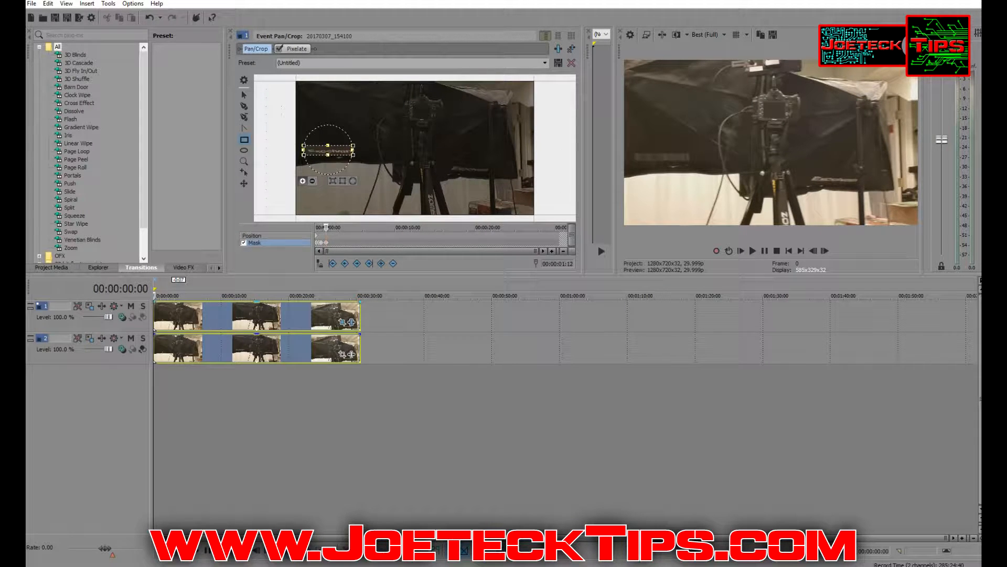
Advance the mask timeline to just past four seconds and reposition the mask over the softbox lettering there
{"action": "key", "text": "Right"}
{"action": "key", "text": "Right"}
{"action": "key", "text": "Right"}
{"action": "key", "text": "Right"}
{"action": "key", "text": "Right"}
{"action": "key", "text": "Right"}
{"action": "key", "text": "Right"}
{"action": "key", "text": "Right"}
{"action": "key", "text": "Right"}
{"action": "key", "text": "Right"}
{"action": "key", "text": "Right"}
{"action": "key", "text": "Right"}
{"action": "key", "text": "Right"}
{"action": "key", "text": "Right"}
{"action": "key", "text": "Right"}
{"action": "key", "text": "Right"}
{"action": "key", "text": "Right"}
{"action": "key", "text": "Right"}
{"action": "key", "text": "Right"}
{"action": "key", "text": "Right"}
{"action": "key", "text": "Right"}
{"action": "key", "text": "Right"}
{"action": "key", "text": "Right"}
{"action": "key", "text": "Right"}
{"action": "key", "text": "Right"}
{"action": "key", "text": "Right"}
{"action": "key", "text": "Right"}
{"action": "key", "text": "Right"}
{"action": "key", "text": "Right"}
{"action": "key", "text": "Right"}
{"action": "key", "text": "Right"}
{"action": "key", "text": "Right"}
{"action": "key", "text": "Right"}
{"action": "key", "text": "Right"}
{"action": "key", "text": "Right"}
{"action": "key", "text": "Right"}
{"action": "key", "text": "Right"}
{"action": "key", "text": "Right"}
{"action": "key", "text": "Right"}
{"action": "key", "text": "Right"}
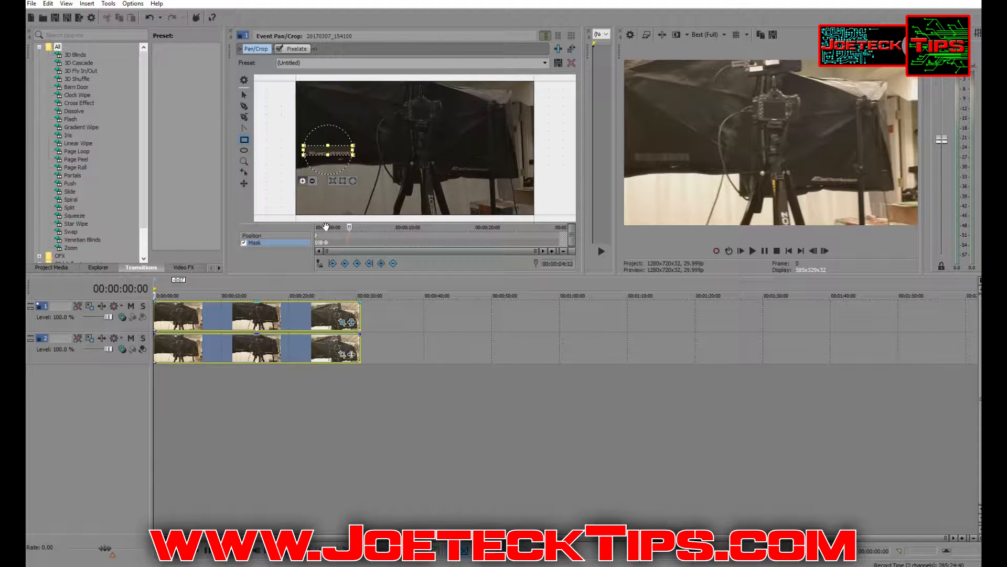
{"action": "left_click_drag", "start_coordinate": [340, 151], "coordinate": [340, 153]}
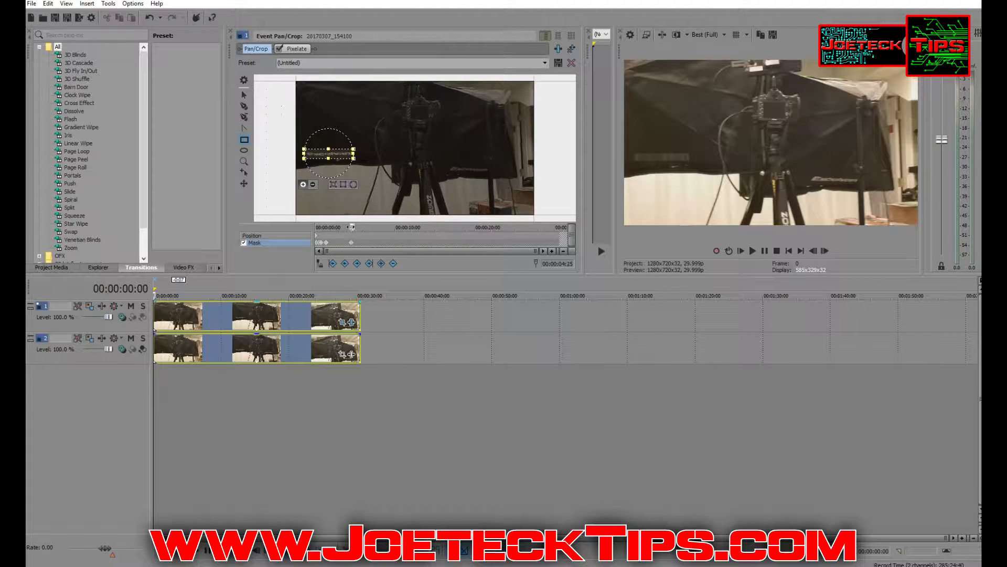
Keyframe the rectangular mask to follow the softbox lettering at four further points from about six seconds up to 00:00:08:01
{"action": "left_click_drag", "start_coordinate": [351, 227], "coordinate": [361, 227]}
{"action": "left_click_drag", "start_coordinate": [338, 153], "coordinate": [337, 154]}
{"action": "left_click_drag", "start_coordinate": [362, 227], "coordinate": [368, 227]}
{"action": "left_click_drag", "start_coordinate": [335, 156], "coordinate": [329, 156]}
{"action": "left_click_drag", "start_coordinate": [368, 227], "coordinate": [375, 227]}
{"action": "left_click_drag", "start_coordinate": [323, 155], "coordinate": [338, 157]}
{"action": "left_click_drag", "start_coordinate": [375, 227], "coordinate": [379, 228]}
{"action": "left_click_drag", "start_coordinate": [341, 156], "coordinate": [341, 153]}
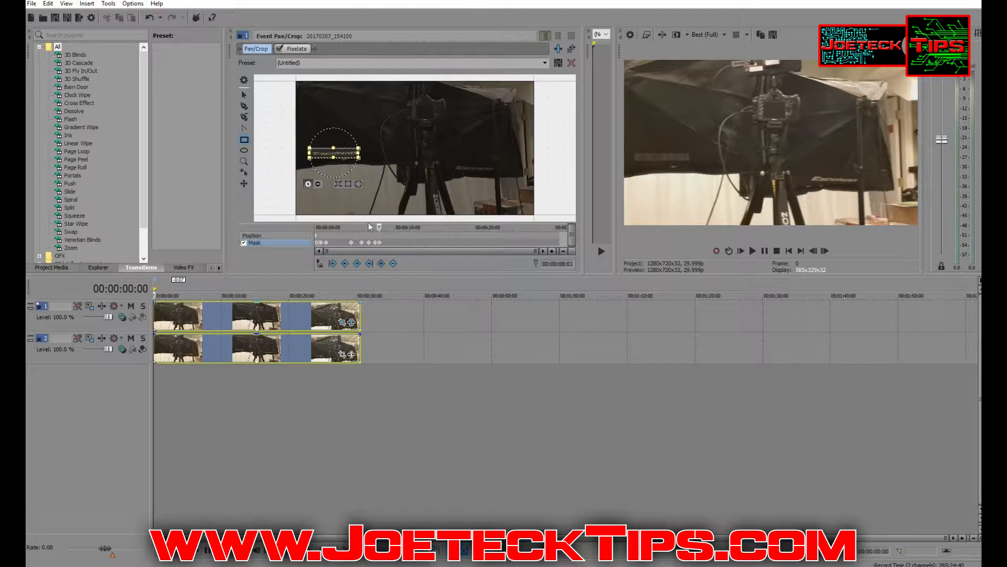
Reposition the mask over the lettering at 00:00:09:28 and again at 00:00:12:04 on the mask timeline
{"action": "left_click_drag", "start_coordinate": [379, 227], "coordinate": [388, 227]}
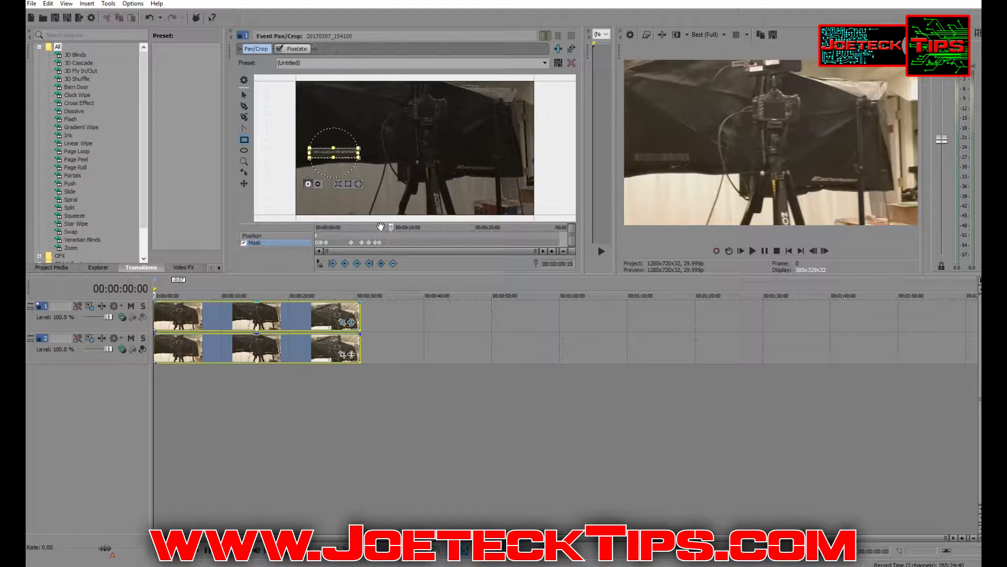
{"action": "left_click", "coordinate": [342, 152]}
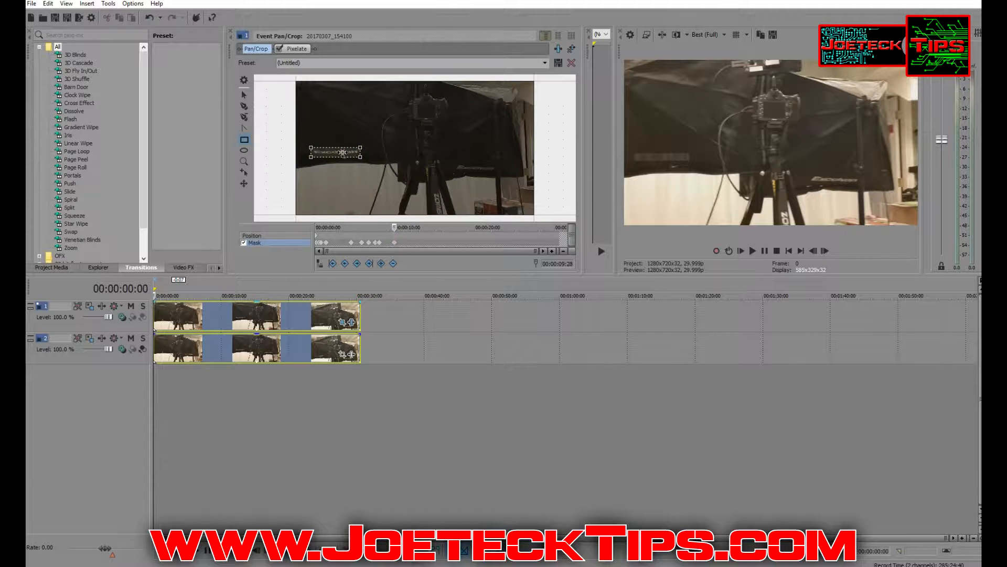
{"action": "left_click_drag", "start_coordinate": [393, 227], "coordinate": [406, 226]}
{"action": "left_click_drag", "start_coordinate": [343, 152], "coordinate": [351, 156]}
Advance the mask timeline frame by frame to 00:00:13:08 and realign the mask with the softbox lettering
{"action": "key", "text": "Right"}
{"action": "key", "text": "Right"}
{"action": "key", "text": "Right"}
{"action": "key", "text": "Right"}
{"action": "key", "text": "Right"}
{"action": "key", "text": "Right"}
{"action": "key", "text": "Right"}
{"action": "key", "text": "Right"}
{"action": "key", "text": "Right"}
{"action": "key", "text": "Right"}
{"action": "key", "text": "Right"}
{"action": "key", "text": "Right"}
{"action": "key", "text": "Right"}
{"action": "key", "text": "Right"}
{"action": "key", "text": "Right"}
{"action": "key", "text": "Right"}
{"action": "key", "text": "Right"}
{"action": "key", "text": "Right"}
{"action": "key", "text": "Right"}
{"action": "key", "text": "Right"}
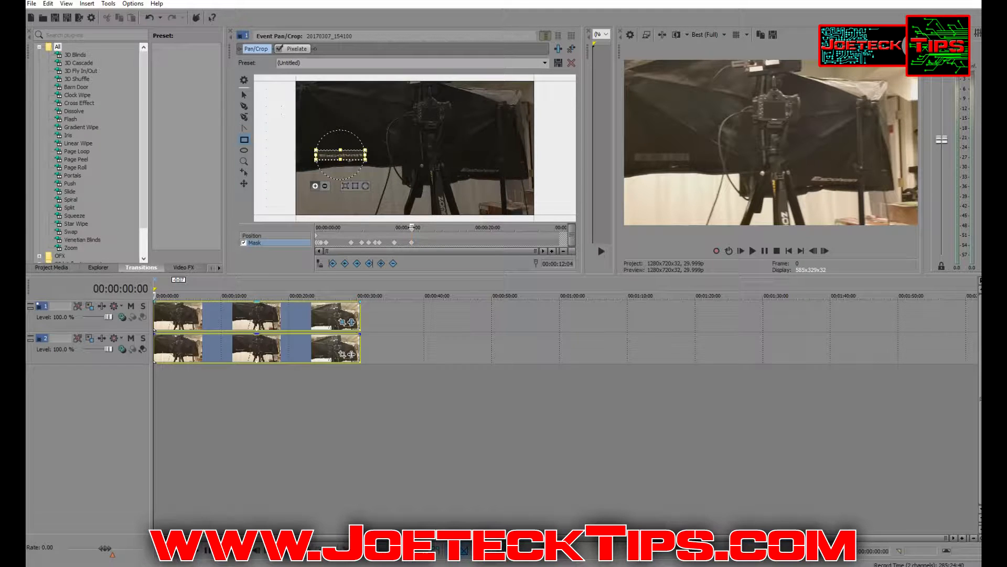
{"action": "key", "text": "Right"}
{"action": "key", "text": "Right"}
{"action": "key", "text": "Right"}
{"action": "key", "text": "Right"}
{"action": "key", "text": "Right"}
{"action": "key", "text": "Right"}
{"action": "key", "text": "Right"}
{"action": "key", "text": "Right"}
{"action": "key", "text": "Right"}
{"action": "key", "text": "Right"}
{"action": "key", "text": "Right"}
{"action": "key", "text": "Right"}
{"action": "key", "text": "Right"}
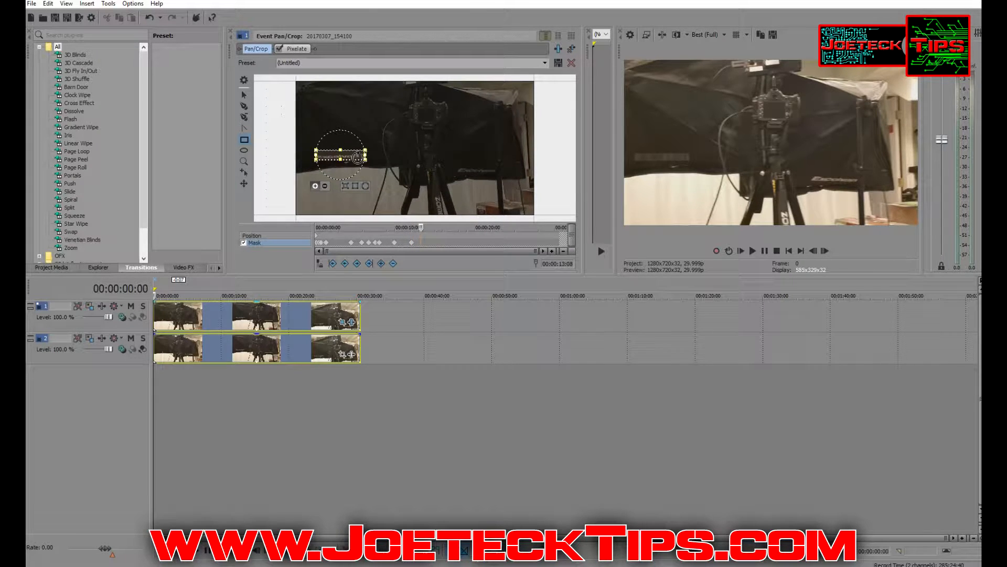
{"action": "left_click_drag", "start_coordinate": [358, 155], "coordinate": [353, 156]}
Advance to 00:00:15:21 on the mask timeline and shift the mask slightly to cover the lettering
{"action": "left_click_drag", "start_coordinate": [420, 227], "coordinate": [423, 226]}
{"action": "key", "text": "Right"}
{"action": "key", "text": "Right"}
{"action": "key", "text": "Right"}
{"action": "key", "text": "Right"}
{"action": "key", "text": "Right"}
{"action": "key", "text": "Right"}
{"action": "key", "text": "Right"}
{"action": "key", "text": "Right"}
{"action": "key", "text": "Right"}
{"action": "key", "text": "Right"}
{"action": "key", "text": "Right"}
{"action": "key", "text": "Right"}
{"action": "key", "text": "Right"}
{"action": "key", "text": "Right"}
{"action": "key", "text": "Right"}
{"action": "key", "text": "Right"}
{"action": "key", "text": "Right"}
{"action": "key", "text": "Right"}
{"action": "key", "text": "Right"}
{"action": "key", "text": "Right"}
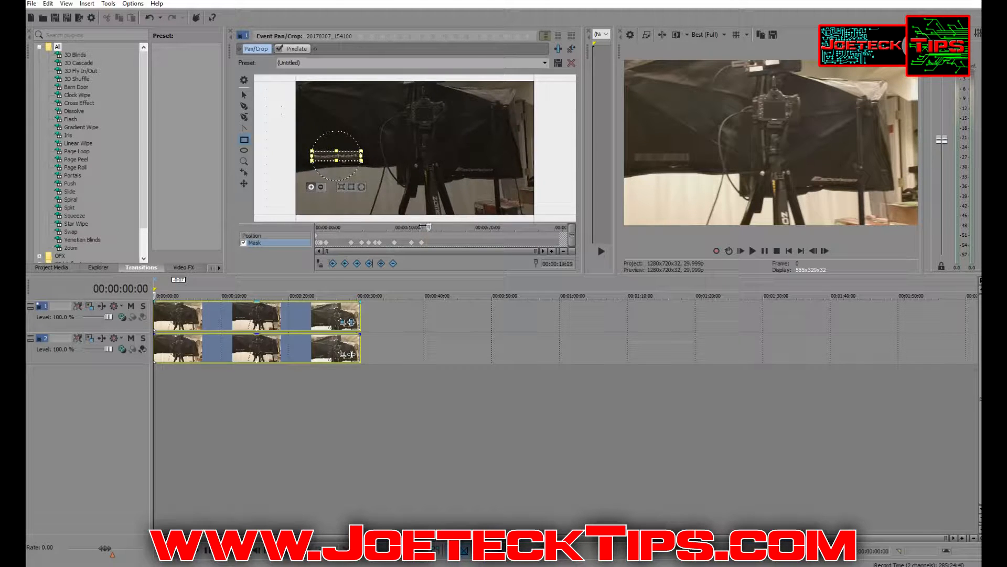
{"action": "key", "text": "Right"}
{"action": "key", "text": "Right"}
{"action": "key", "text": "Right"}
{"action": "key", "text": "Right"}
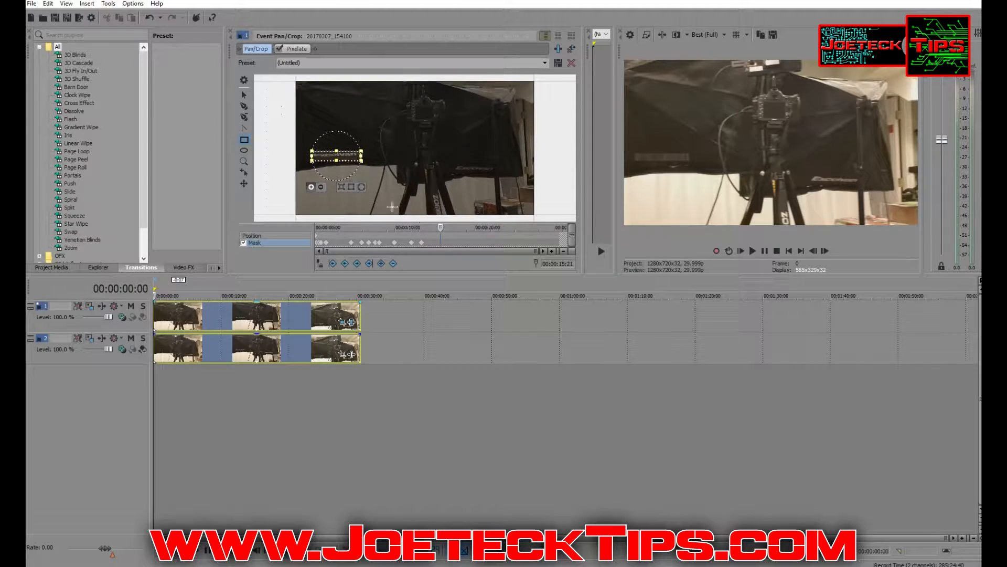
{"action": "left_click_drag", "start_coordinate": [353, 157], "coordinate": [351, 155]}
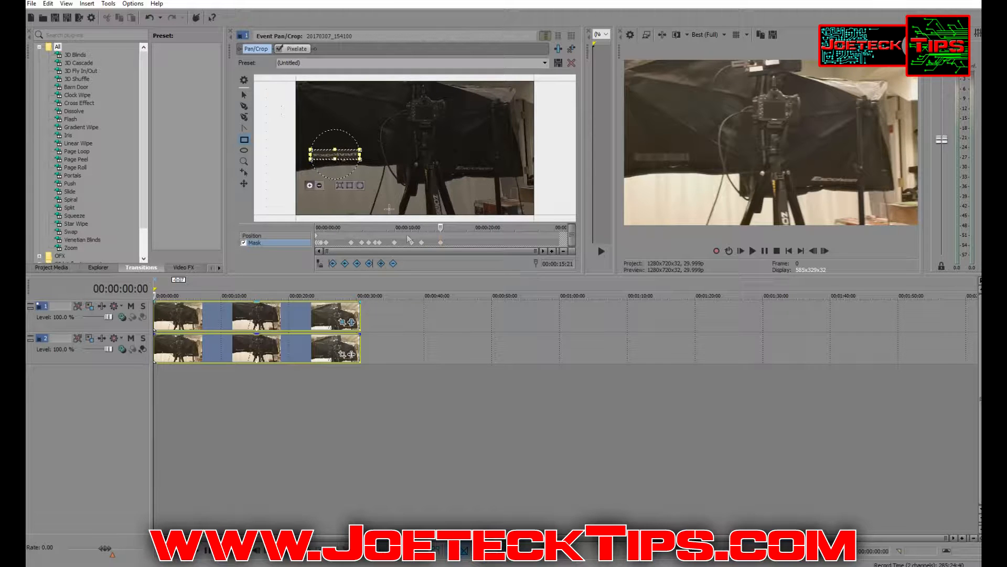
Step the mask timeline forward to 00:00:18:19 and move the mask back over the drifting lettering
{"action": "left_click", "coordinate": [440, 227]}
{"action": "key", "text": "Right"}
{"action": "key", "text": "Right"}
{"action": "key", "text": "Right"}
{"action": "key", "text": "Right"}
{"action": "key", "text": "Right"}
{"action": "key", "text": "Right"}
{"action": "key", "text": "Right"}
{"action": "key", "text": "Right"}
{"action": "key", "text": "Right"}
{"action": "key", "text": "Right"}
{"action": "key", "text": "Right"}
{"action": "key", "text": "Right"}
{"action": "key", "text": "Right"}
{"action": "key", "text": "Right"}
{"action": "key", "text": "Right"}
{"action": "key", "text": "Right"}
{"action": "key", "text": "Right"}
{"action": "key", "text": "Right"}
{"action": "key", "text": "Right"}
{"action": "key", "text": "Right"}
{"action": "key", "text": "Right"}
{"action": "key", "text": "Right"}
{"action": "key", "text": "Right"}
{"action": "key", "text": "Right"}
{"action": "key", "text": "Right"}
{"action": "key", "text": "Right"}
{"action": "key", "text": "Right"}
{"action": "key", "text": "Right"}
{"action": "key", "text": "Right"}
{"action": "key", "text": "Right"}
{"action": "key", "text": "Right"}
{"action": "key", "text": "Right"}
{"action": "key", "text": "Right"}
{"action": "key", "text": "Right"}
{"action": "key", "text": "Right"}
{"action": "key", "text": "Right"}
{"action": "key", "text": "Right"}
{"action": "key", "text": "Right"}
{"action": "key", "text": "Right"}
{"action": "key", "text": "Right"}
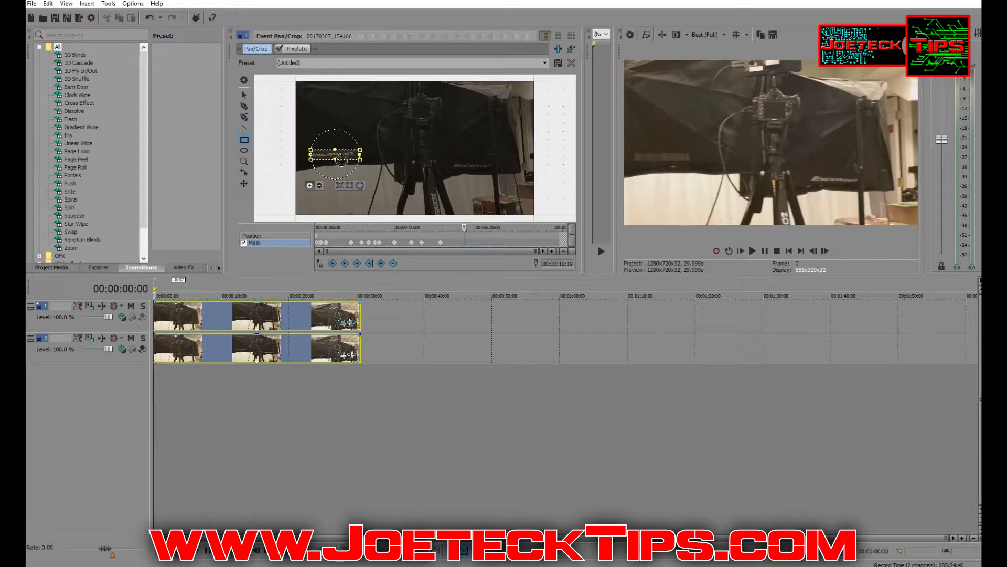
{"action": "left_click_drag", "start_coordinate": [350, 154], "coordinate": [347, 155]}
Advance the mask timeline to 00:00:19:08 and raise the mask to match the lettering's new position
{"action": "left_click", "coordinate": [464, 227]}
{"action": "key", "text": "Right"}
{"action": "key", "text": "Right"}
{"action": "key", "text": "Right"}
{"action": "key", "text": "Right"}
{"action": "key", "text": "Right"}
{"action": "key", "text": "Right"}
{"action": "key", "text": "Right"}
{"action": "key", "text": "Right"}
{"action": "key", "text": "Right"}
{"action": "key", "text": "Right"}
{"action": "key", "text": "Right"}
{"action": "key", "text": "Right"}
{"action": "key", "text": "Right"}
{"action": "key", "text": "Right"}
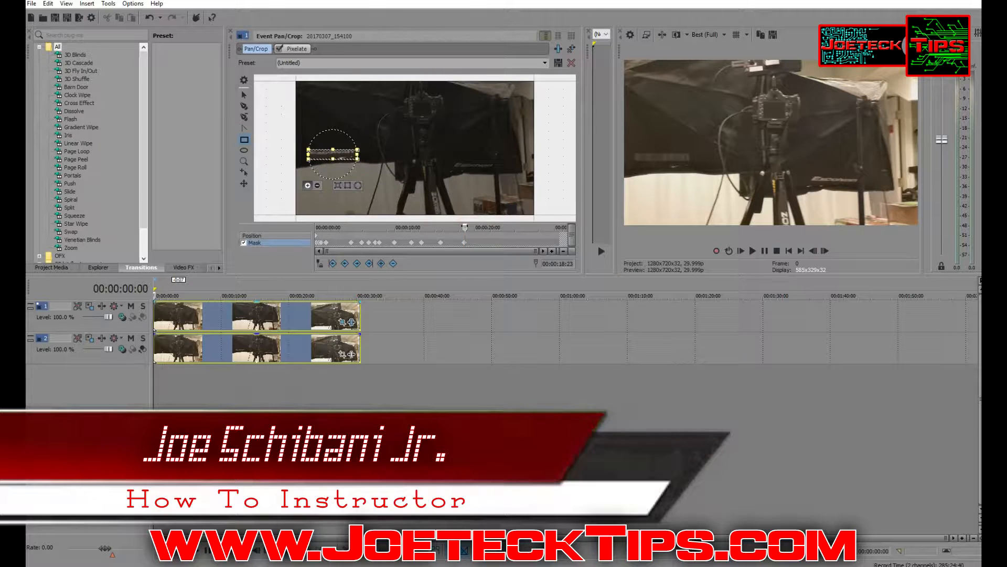
{"action": "left_click_drag", "start_coordinate": [339, 156], "coordinate": [343, 149]}
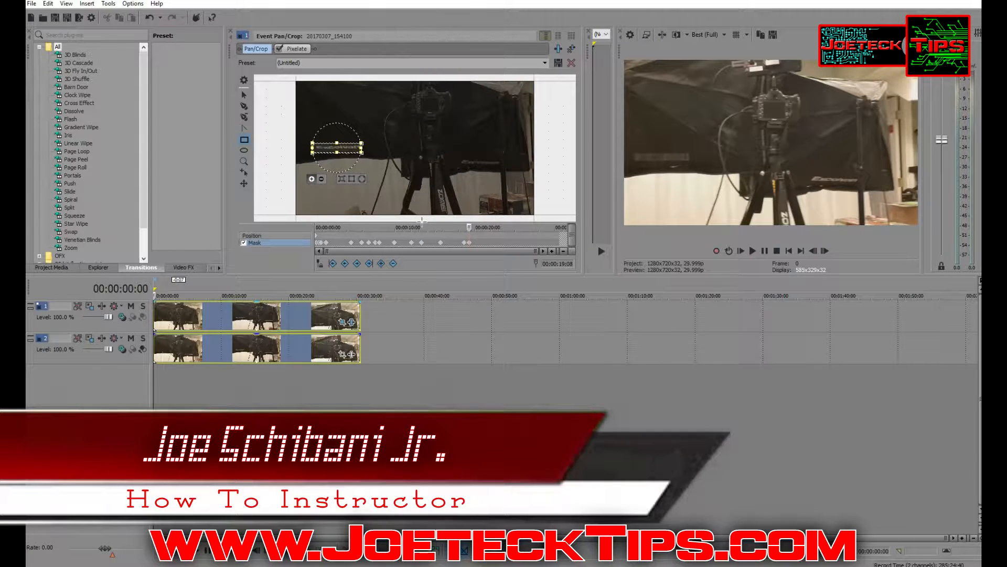
Go back to 00:00:18:25 and add an in-between mask keyframe with the mask moved up over the lettering
{"action": "left_click", "coordinate": [464, 227]}
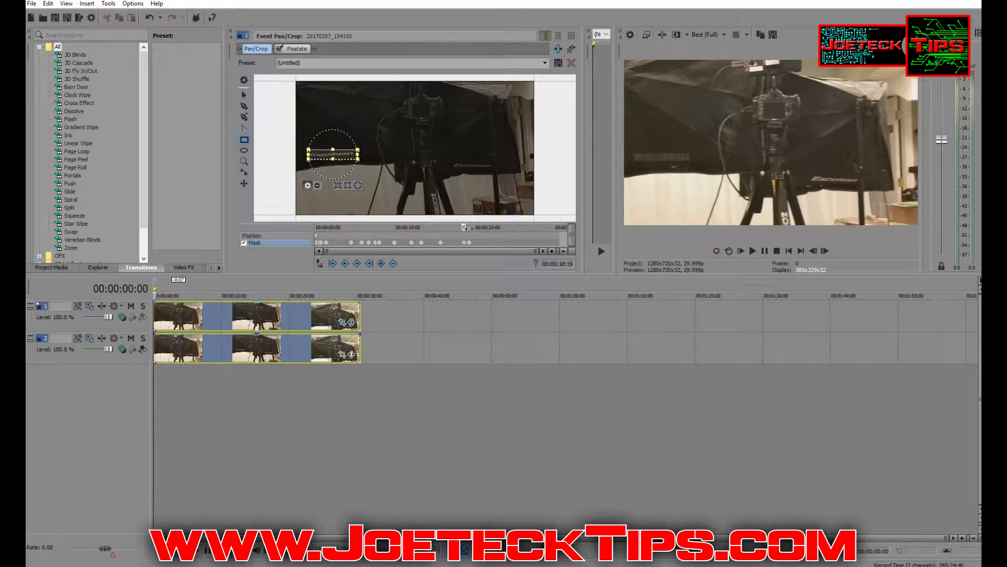
{"action": "left_click_drag", "start_coordinate": [465, 228], "coordinate": [466, 227]}
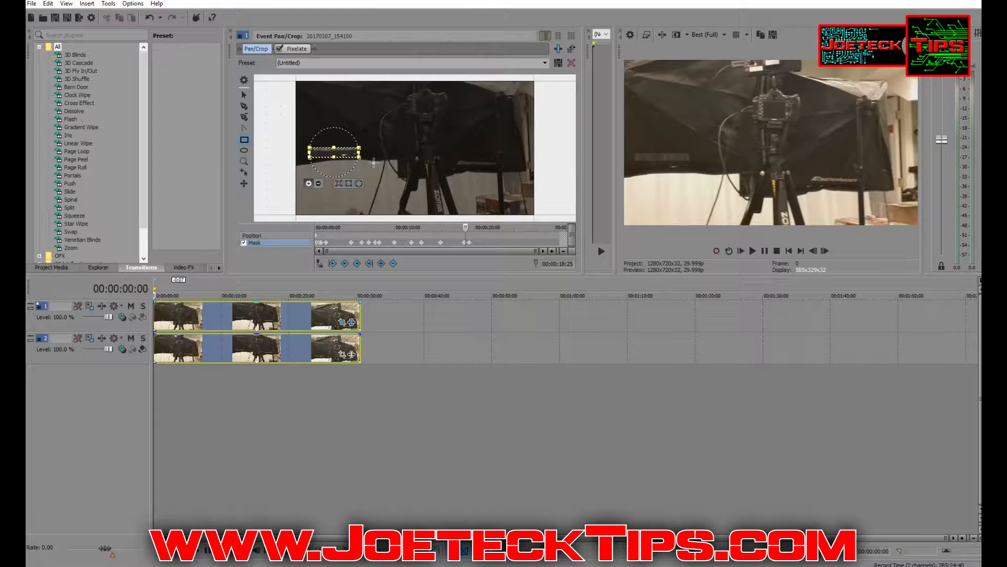
{"action": "left_click_drag", "start_coordinate": [351, 153], "coordinate": [350, 149]}
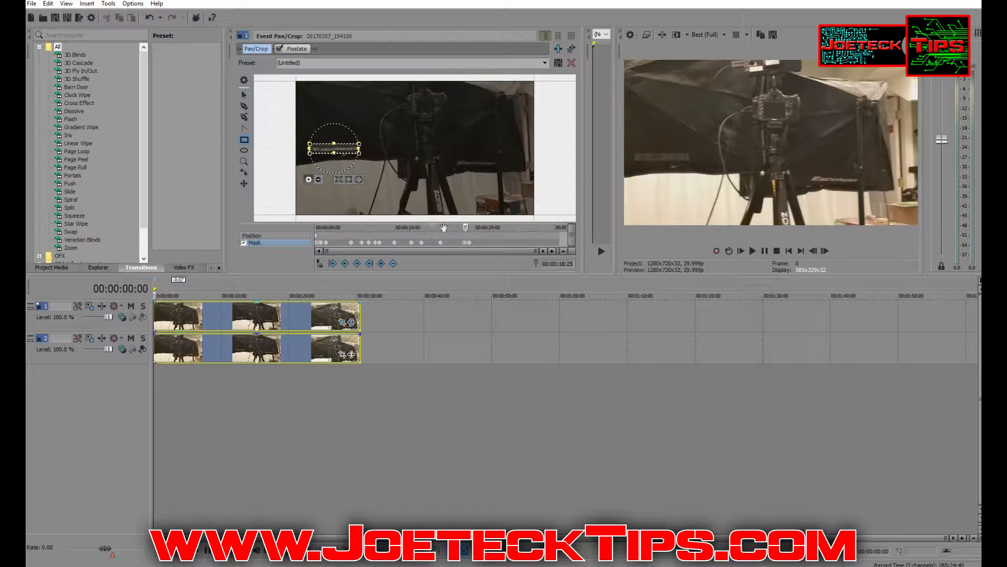
Advance past the 00:00:19:08 keyframe to 00:00:19:26 and reposition the mask over the softbox lettering
{"action": "left_click_drag", "start_coordinate": [465, 228], "coordinate": [468, 228]}
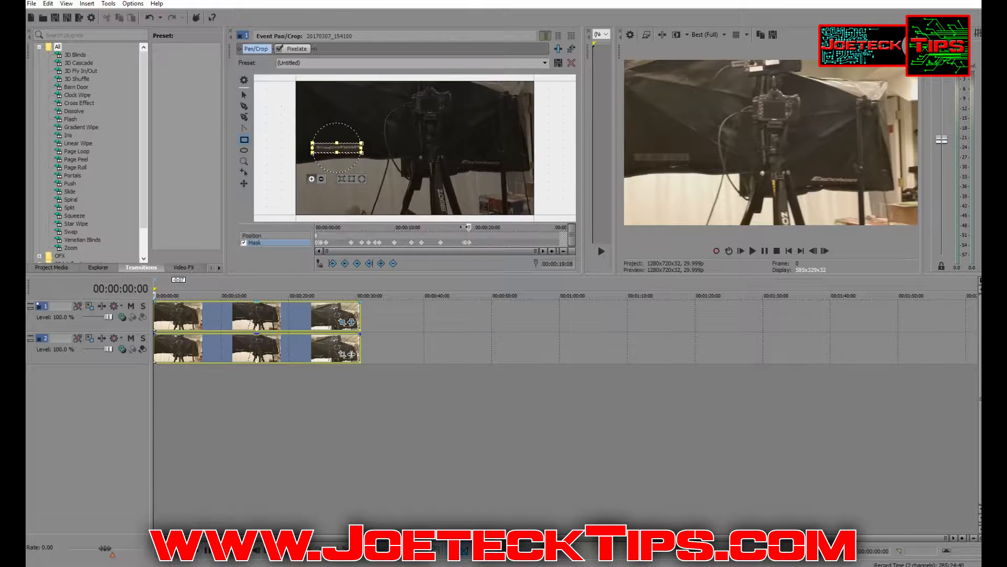
{"action": "key", "text": "Right"}
{"action": "key", "text": "Right"}
{"action": "key", "text": "Right"}
{"action": "key", "text": "Right"}
{"action": "key", "text": "Right"}
{"action": "key", "text": "Right"}
{"action": "key", "text": "Right"}
{"action": "key", "text": "Right"}
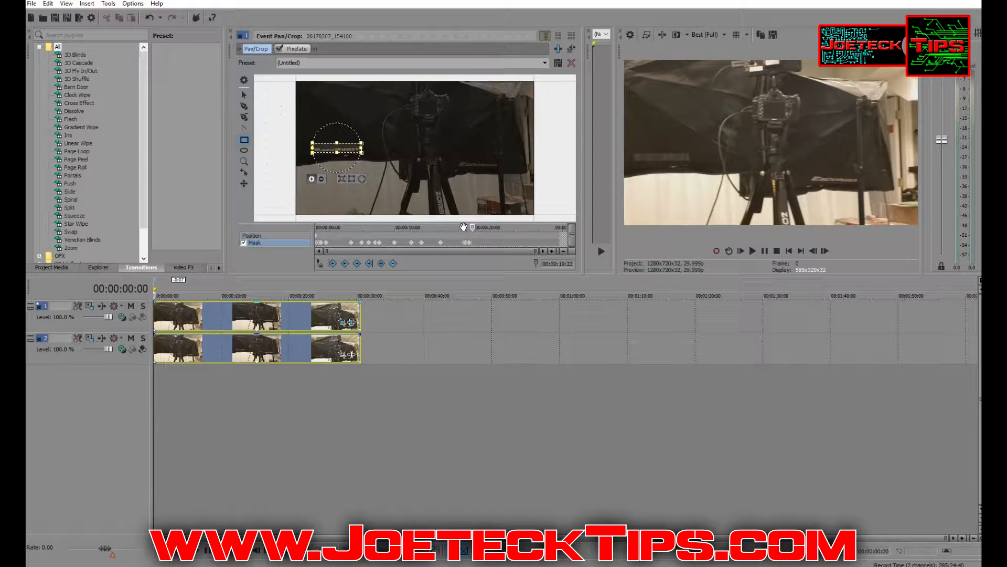
{"action": "key", "text": "Right"}
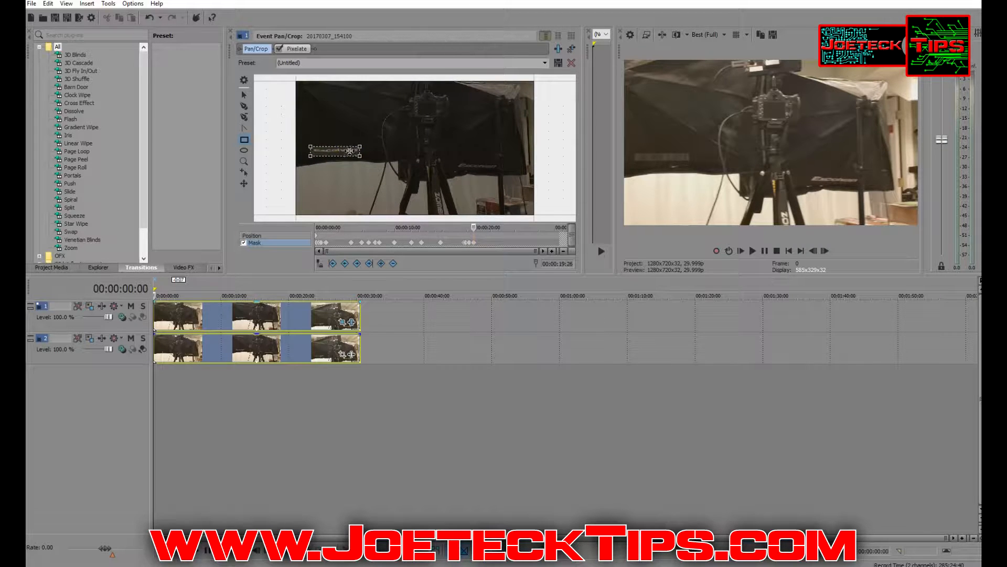
Keyframe the mask at close intervals to follow the lettering up to 00:00:22:05, and realign it at 00:00:20:25
{"action": "left_click_drag", "start_coordinate": [474, 227], "coordinate": [480, 227]}
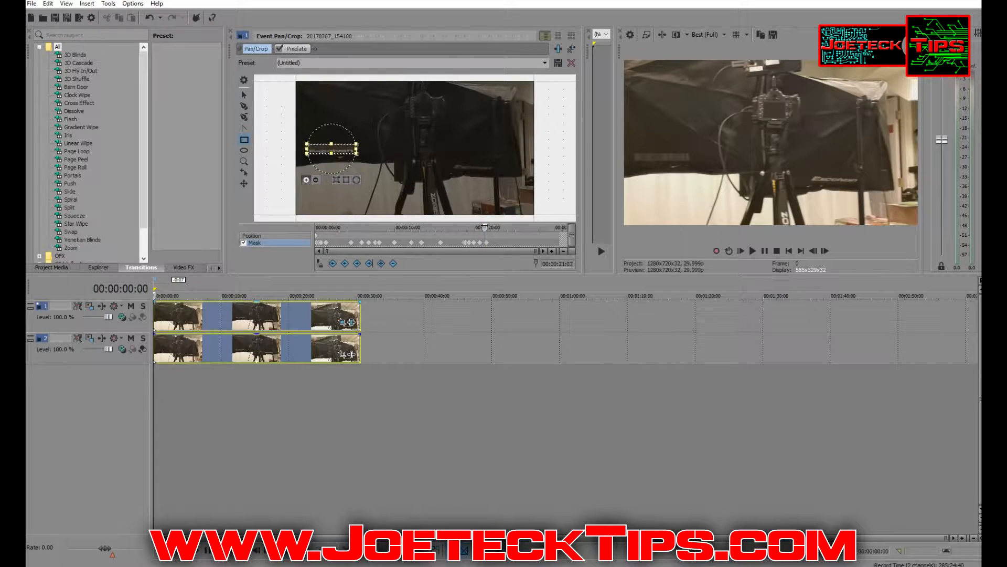
{"action": "left_click_drag", "start_coordinate": [485, 226], "coordinate": [486, 226]}
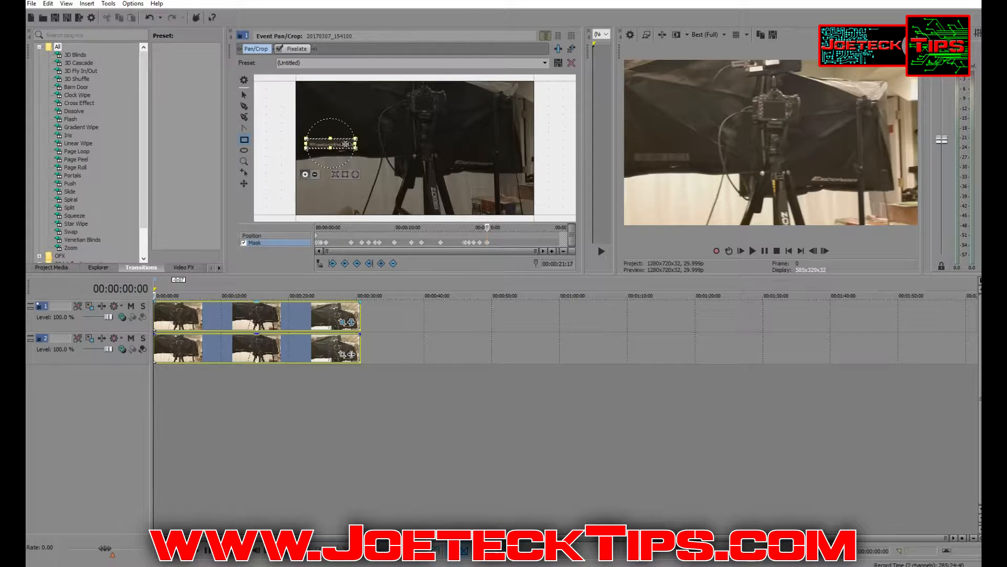
{"action": "left_click_drag", "start_coordinate": [487, 227], "coordinate": [489, 227]}
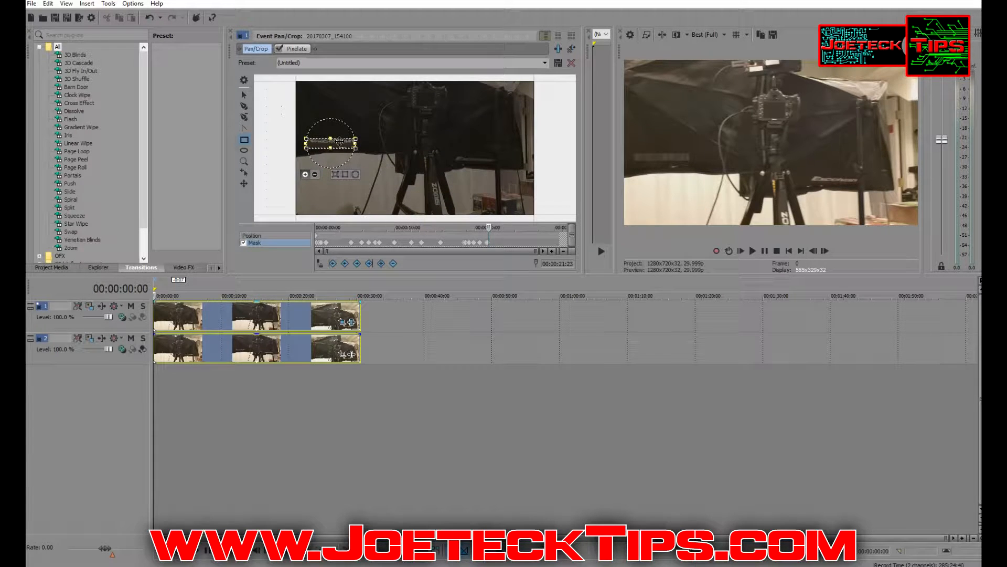
{"action": "left_click_drag", "start_coordinate": [489, 226], "coordinate": [489, 227]}
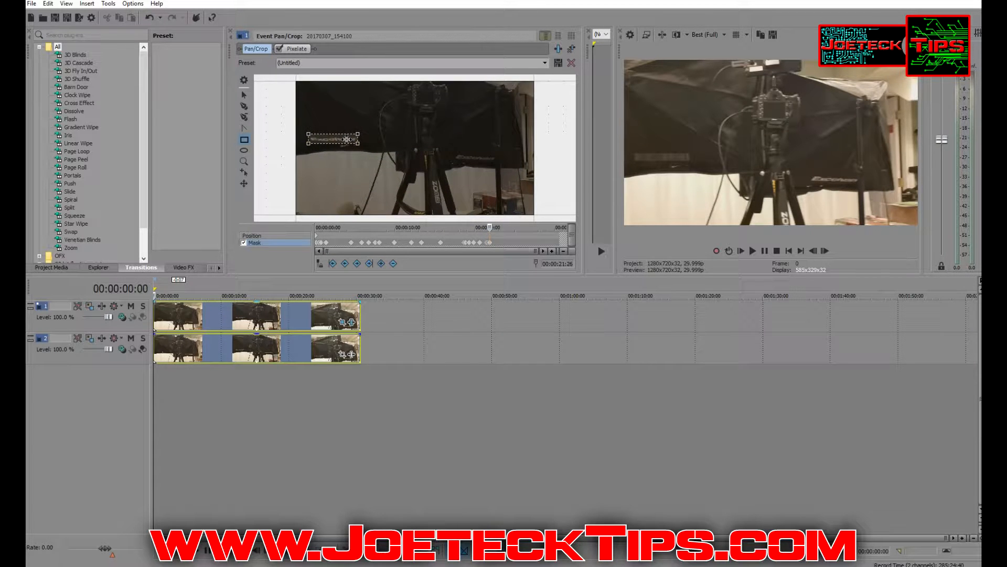
{"action": "left_click_drag", "start_coordinate": [490, 226], "coordinate": [491, 227]}
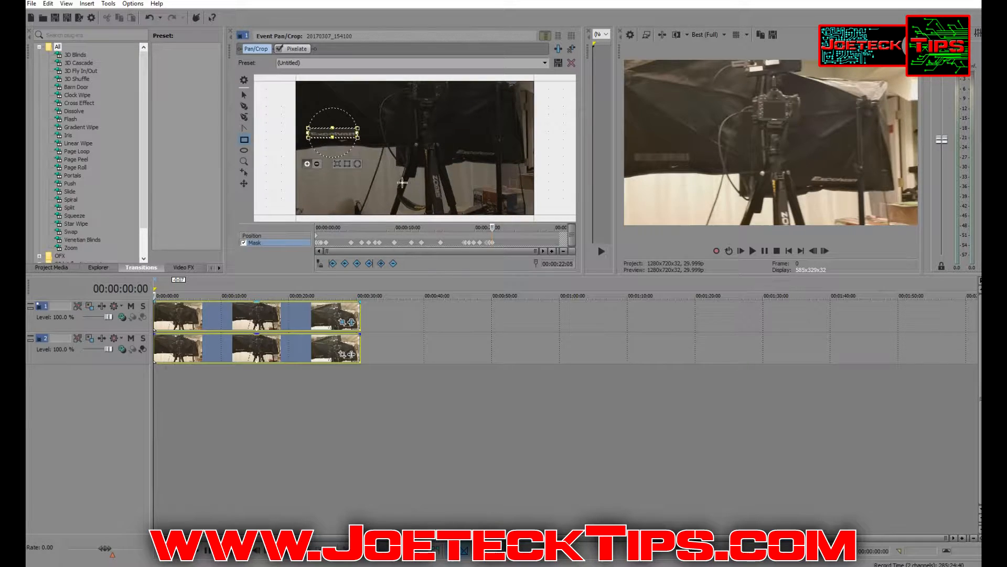
{"action": "left_click_drag", "start_coordinate": [492, 226], "coordinate": [492, 227]}
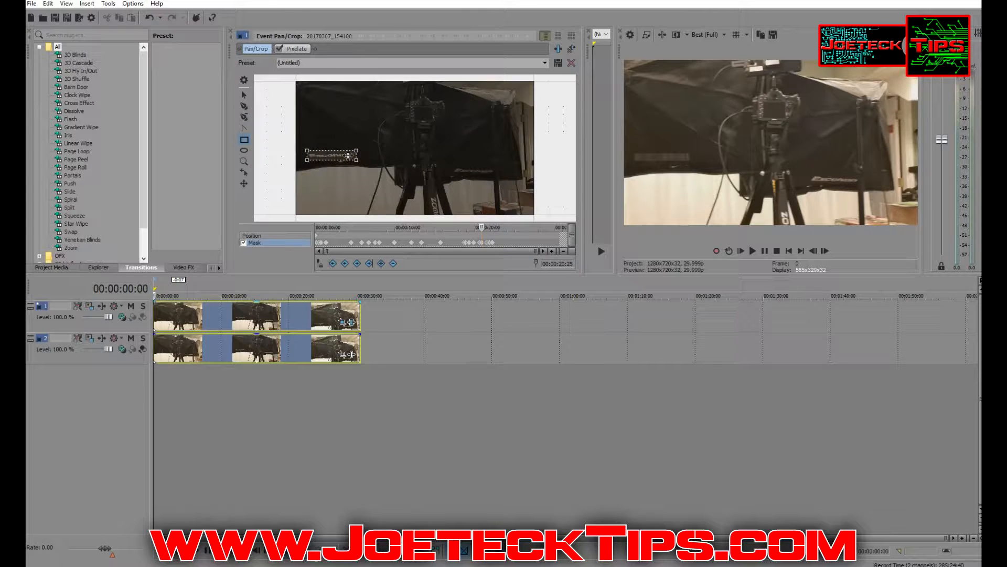
Select the mask and step back frame by frame from 00:00:20:25 to 00:00:10:00, checking that it follows the softbox lettering
{"action": "left_click", "coordinate": [331, 155]}
{"action": "left_click_drag", "start_coordinate": [482, 227], "coordinate": [482, 226]}
{"action": "key", "text": "Left"}
{"action": "key", "text": "Left"}
{"action": "key", "text": "Left"}
{"action": "key", "text": "Left"}
{"action": "key", "text": "Left"}
{"action": "key", "text": "Left"}
{"action": "key", "text": "Left"}
{"action": "key", "text": "Left"}
{"action": "key", "text": "Left"}
{"action": "key", "text": "Left"}
{"action": "key", "text": "Left"}
{"action": "key", "text": "Left"}
{"action": "key", "text": "Left"}
{"action": "key", "text": "Left"}
{"action": "key", "text": "Left"}
{"action": "key", "text": "Left"}
{"action": "key", "text": "Left"}
{"action": "key", "text": "Left"}
{"action": "key", "text": "Left"}
{"action": "key", "text": "Left"}
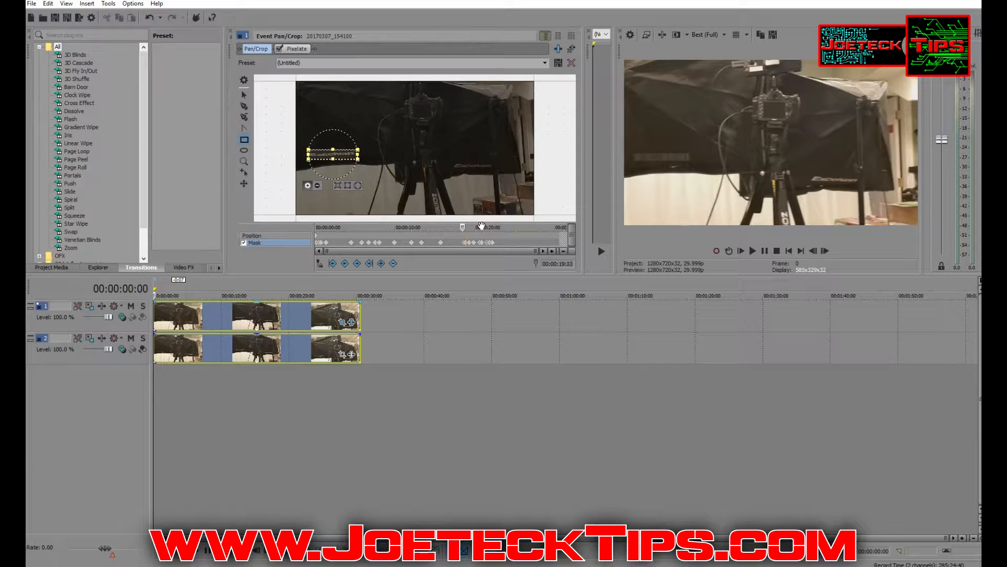
{"action": "key", "text": "Left"}
{"action": "key", "text": "Left"}
{"action": "key", "text": "Left"}
{"action": "key", "text": "Left"}
{"action": "key", "text": "Left"}
{"action": "key", "text": "Left"}
{"action": "key", "text": "Left"}
{"action": "key", "text": "Left"}
{"action": "key", "text": "Left"}
{"action": "key", "text": "Left"}
{"action": "key", "text": "Left"}
{"action": "key", "text": "Left"}
{"action": "key", "text": "Left"}
{"action": "key", "text": "Left"}
{"action": "key", "text": "Left"}
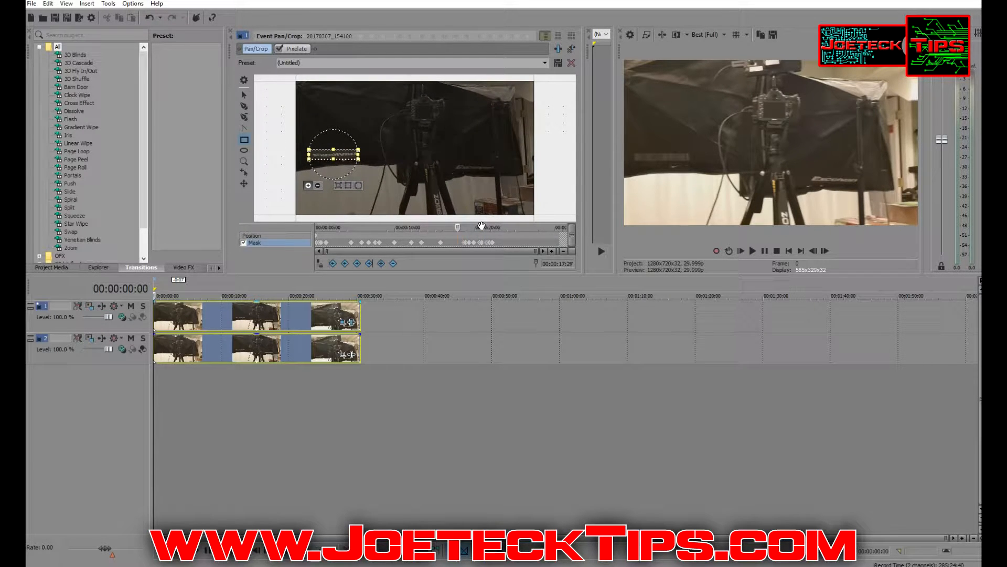
{"action": "key", "text": "Left"}
{"action": "key", "text": "Left"}
{"action": "key", "text": "Left"}
{"action": "key", "text": "Left"}
{"action": "key", "text": "Left"}
{"action": "key", "text": "Left"}
{"action": "key", "text": "Left"}
{"action": "key", "text": "Left"}
{"action": "key", "text": "Left"}
{"action": "key", "text": "Left"}
{"action": "key", "text": "Left"}
{"action": "key", "text": "Left"}
{"action": "key", "text": "Left"}
{"action": "key", "text": "Left"}
{"action": "key", "text": "Left"}
{"action": "key", "text": "Left"}
{"action": "key", "text": "Left"}
{"action": "key", "text": "Left"}
{"action": "key", "text": "Left"}
{"action": "key", "text": "Left"}
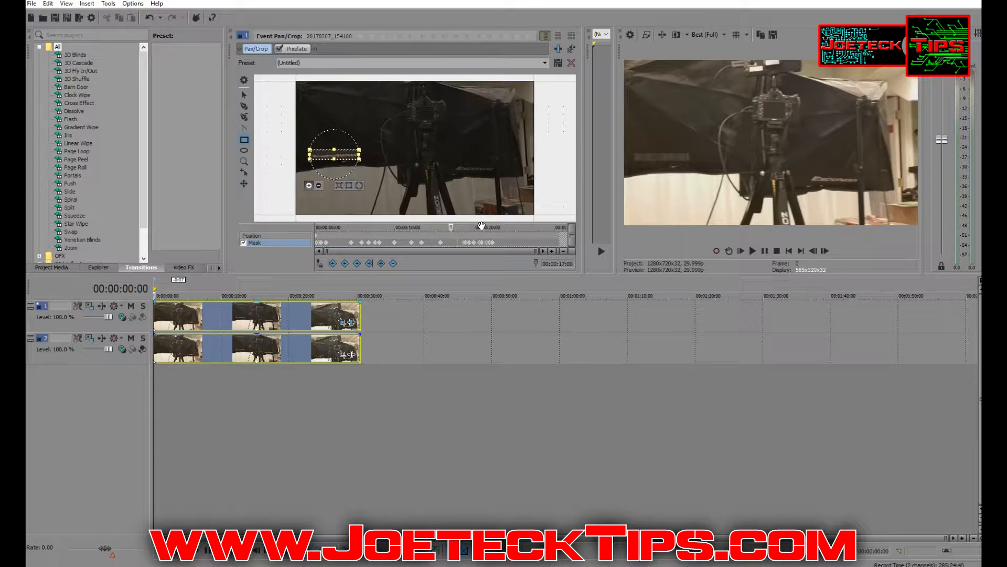
{"action": "key", "text": "Left"}
{"action": "key", "text": "Left"}
{"action": "key", "text": "Left"}
{"action": "key", "text": "Left"}
{"action": "key", "text": "Left"}
{"action": "key", "text": "Left"}
{"action": "key", "text": "Left"}
{"action": "key", "text": "Left"}
{"action": "key", "text": "Left"}
{"action": "key", "text": "Left"}
{"action": "key", "text": "Left"}
{"action": "key", "text": "Left"}
{"action": "key", "text": "Left"}
{"action": "key", "text": "Left"}
{"action": "key", "text": "Left"}
{"action": "key", "text": "Left"}
{"action": "key", "text": "Left"}
{"action": "key", "text": "Left"}
{"action": "key", "text": "Left"}
{"action": "key", "text": "Left"}
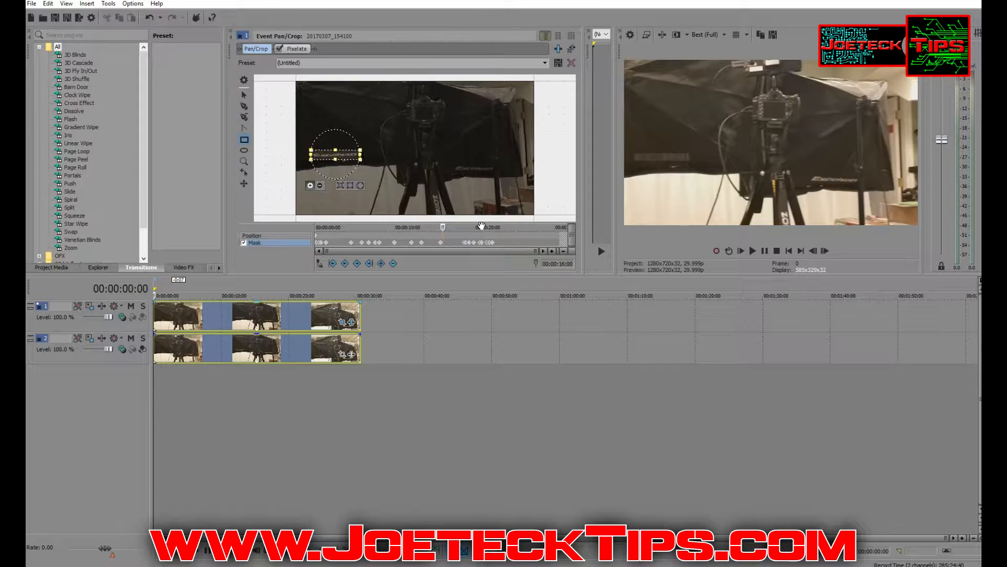
{"action": "key", "text": "Left"}
{"action": "key", "text": "Left"}
{"action": "key", "text": "Left"}
{"action": "key", "text": "Left"}
{"action": "key", "text": "Left"}
{"action": "key", "text": "Left"}
{"action": "key", "text": "Left"}
{"action": "key", "text": "Left"}
{"action": "key", "text": "Left"}
{"action": "key", "text": "Left"}
{"action": "key", "text": "Left"}
{"action": "key", "text": "Left"}
{"action": "key", "text": "Left"}
{"action": "key", "text": "Left"}
{"action": "key", "text": "Left"}
{"action": "key", "text": "Left"}
{"action": "key", "text": "Left"}
{"action": "key", "text": "Left"}
{"action": "key", "text": "Left"}
{"action": "key", "text": "Left"}
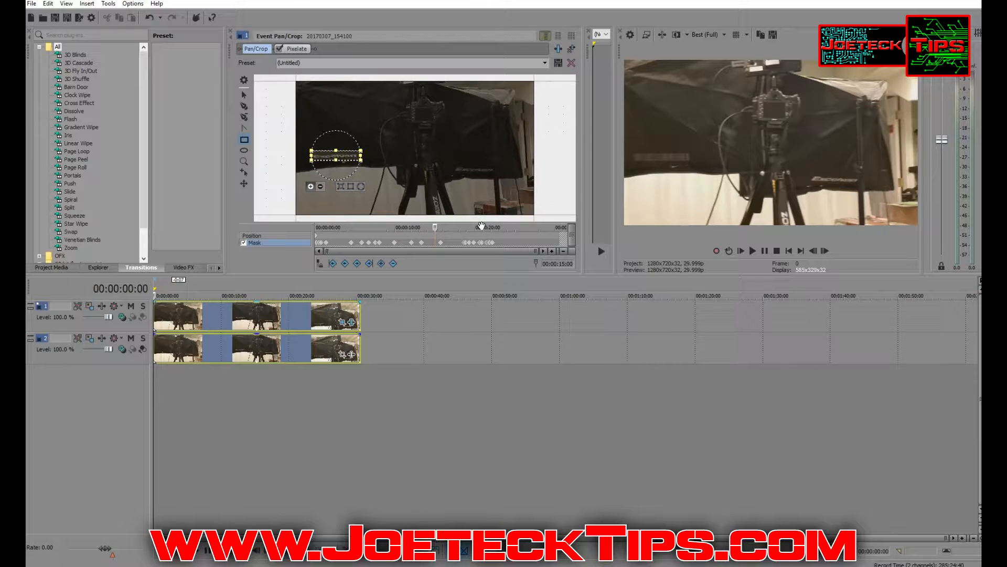
{"action": "key", "text": "Left"}
{"action": "key", "text": "Left"}
{"action": "key", "text": "Left"}
{"action": "key", "text": "Left"}
{"action": "key", "text": "Left"}
{"action": "key", "text": "Left"}
{"action": "key", "text": "Left"}
{"action": "key", "text": "Left"}
{"action": "key", "text": "Left"}
{"action": "key", "text": "Left"}
{"action": "key", "text": "Left"}
{"action": "key", "text": "Left"}
{"action": "key", "text": "Left"}
{"action": "key", "text": "Left"}
{"action": "key", "text": "Left"}
{"action": "key", "text": "Left"}
{"action": "key", "text": "Left"}
{"action": "key", "text": "Left"}
{"action": "key", "text": "Left"}
{"action": "key", "text": "Left"}
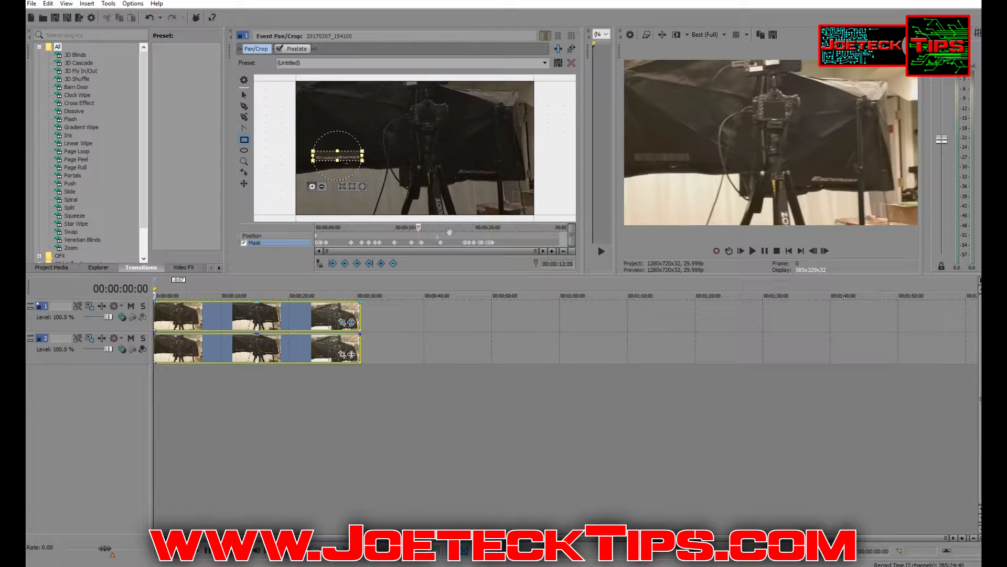
{"action": "key", "text": "Left"}
{"action": "key", "text": "Left"}
{"action": "key", "text": "Left"}
{"action": "key", "text": "Left"}
{"action": "key", "text": "Left"}
{"action": "key", "text": "Left"}
{"action": "key", "text": "Left"}
{"action": "key", "text": "Left"}
{"action": "key", "text": "Left"}
{"action": "key", "text": "Left"}
{"action": "key", "text": "Left"}
{"action": "key", "text": "Left"}
{"action": "key", "text": "Left"}
{"action": "key", "text": "Left"}
{"action": "key", "text": "Left"}
{"action": "key", "text": "Left"}
{"action": "key", "text": "Left"}
{"action": "key", "text": "Left"}
{"action": "key", "text": "Left"}
{"action": "key", "text": "Left"}
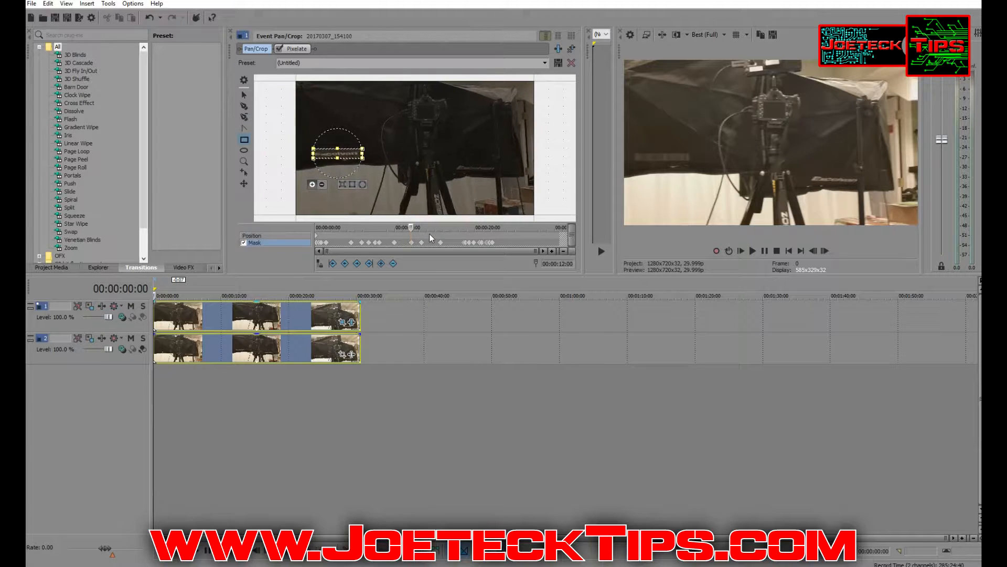
{"action": "key", "text": "Left"}
{"action": "key", "text": "Left"}
{"action": "key", "text": "Left"}
{"action": "key", "text": "Left"}
{"action": "key", "text": "Left"}
{"action": "key", "text": "Left"}
{"action": "key", "text": "Left"}
{"action": "key", "text": "Left"}
{"action": "key", "text": "Left"}
{"action": "key", "text": "Left"}
{"action": "key", "text": "Left"}
{"action": "key", "text": "Left"}
{"action": "key", "text": "Left"}
{"action": "key", "text": "Left"}
{"action": "key", "text": "Left"}
{"action": "key", "text": "Left"}
{"action": "key", "text": "Left"}
{"action": "key", "text": "Left"}
{"action": "key", "text": "Left"}
{"action": "key", "text": "Left"}
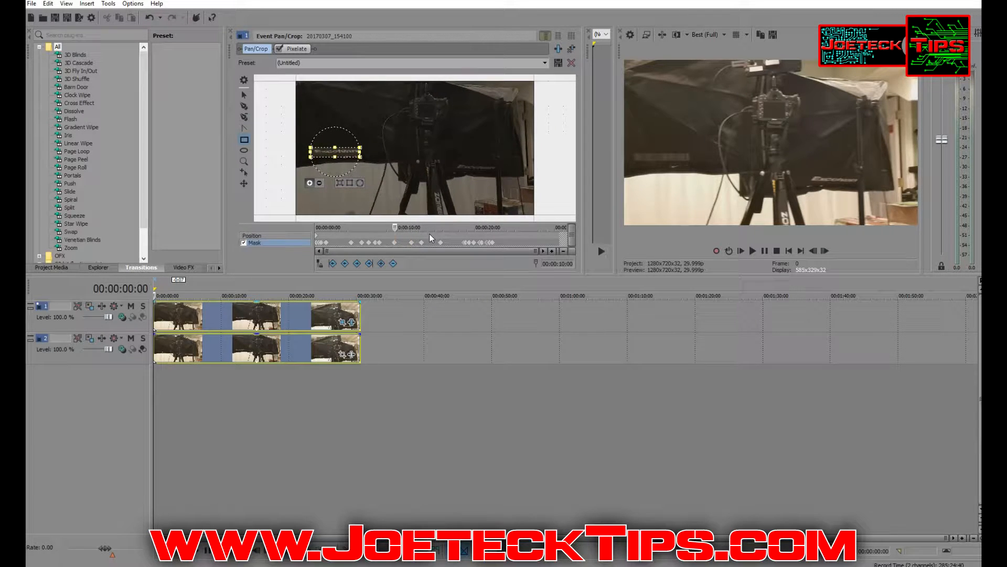
Step back frame by frame from 00:00:10:00 to 00:00:08:13, checking that the mask follows the softbox lettering
{"action": "key", "text": "Left"}
{"action": "key", "text": "Left"}
{"action": "key", "text": "Left"}
{"action": "key", "text": "Left"}
{"action": "key", "text": "Left"}
{"action": "key", "text": "Left"}
{"action": "key", "text": "Left"}
{"action": "key", "text": "Left"}
{"action": "key", "text": "Left"}
{"action": "key", "text": "Left"}
{"action": "key", "text": "Left"}
{"action": "key", "text": "Left"}
{"action": "key", "text": "Left"}
{"action": "key", "text": "Left"}
{"action": "key", "text": "Left"}
{"action": "key", "text": "Left"}
{"action": "key", "text": "Left"}
{"action": "key", "text": "Left"}
{"action": "key", "text": "Left"}
{"action": "key", "text": "Left"}
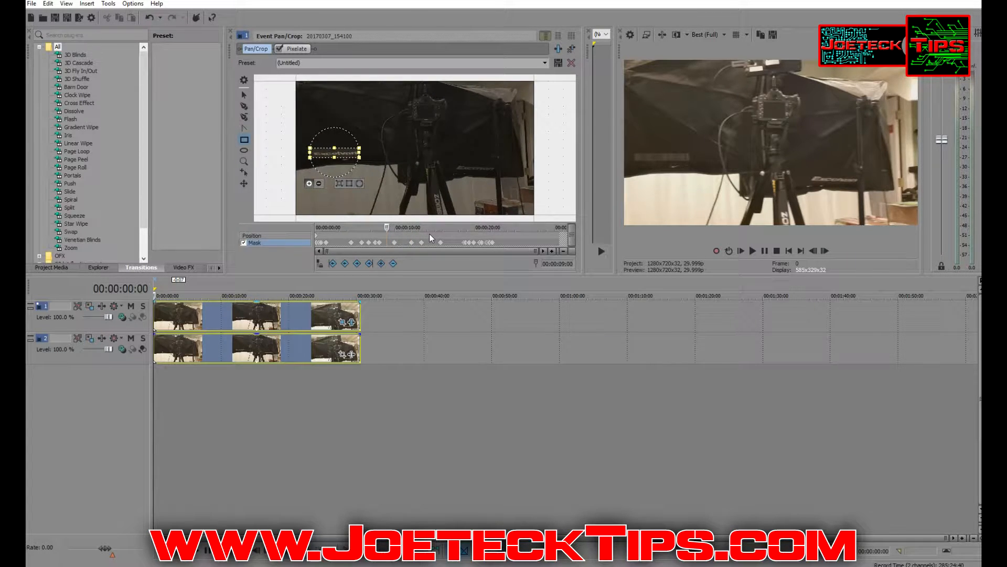
{"action": "key", "text": "Left"}
{"action": "key", "text": "Left"}
{"action": "key", "text": "Left"}
{"action": "key", "text": "Left"}
{"action": "key", "text": "Left"}
{"action": "key", "text": "Left"}
{"action": "key", "text": "Left"}
{"action": "key", "text": "Left"}
{"action": "key", "text": "Left"}
{"action": "key", "text": "Left"}
{"action": "key", "text": "Left"}
{"action": "key", "text": "Left"}
{"action": "key", "text": "Left"}
{"action": "key", "text": "Left"}
{"action": "key", "text": "Left"}
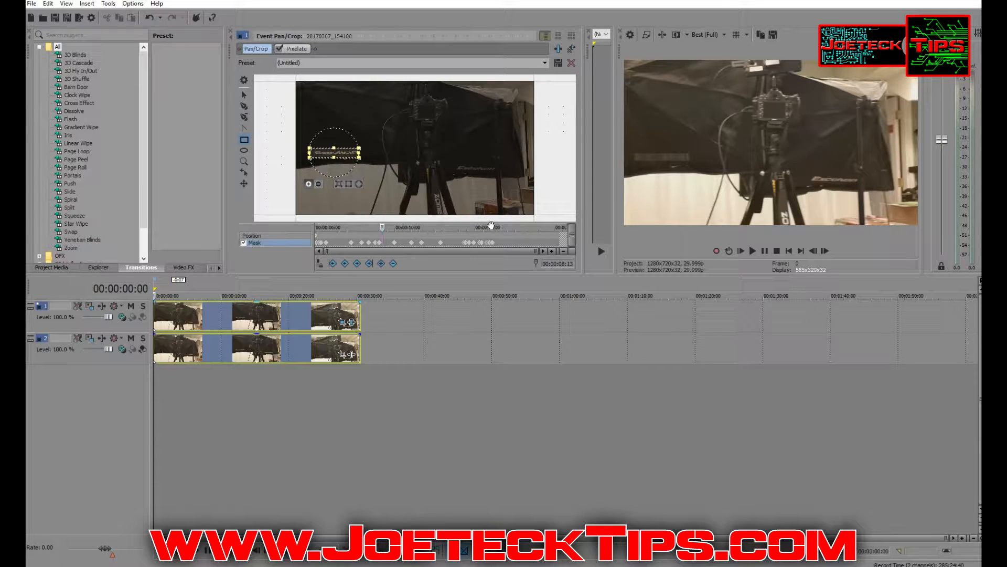
Reposition the mask over the rising lettering with keyframes at 00:00:22:13, 00:00:22:21 and 00:00:22:28
{"action": "left_click_drag", "start_coordinate": [384, 227], "coordinate": [495, 233]}
{"action": "left_click_drag", "start_coordinate": [345, 134], "coordinate": [345, 131]}
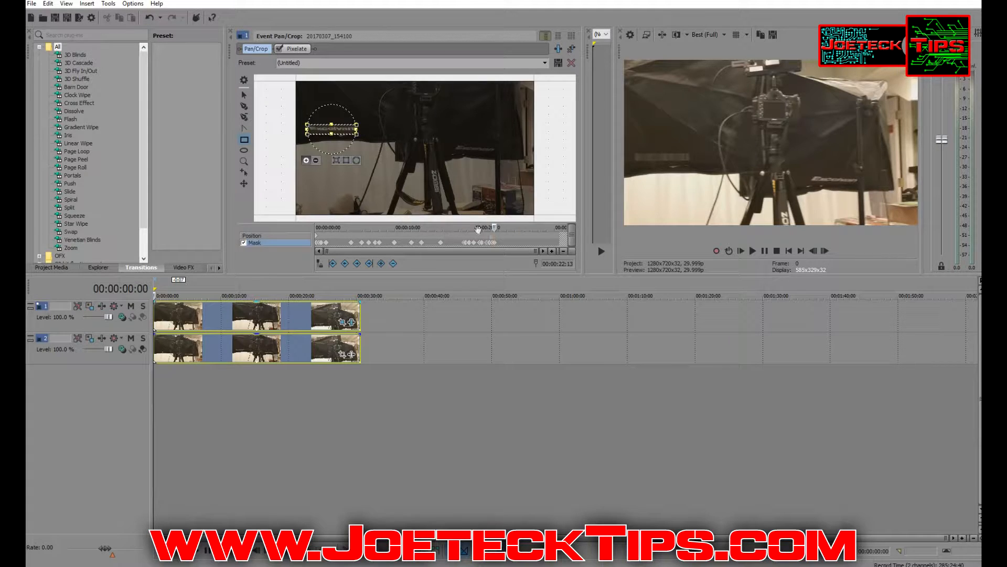
{"action": "left_click_drag", "start_coordinate": [493, 227], "coordinate": [496, 227]}
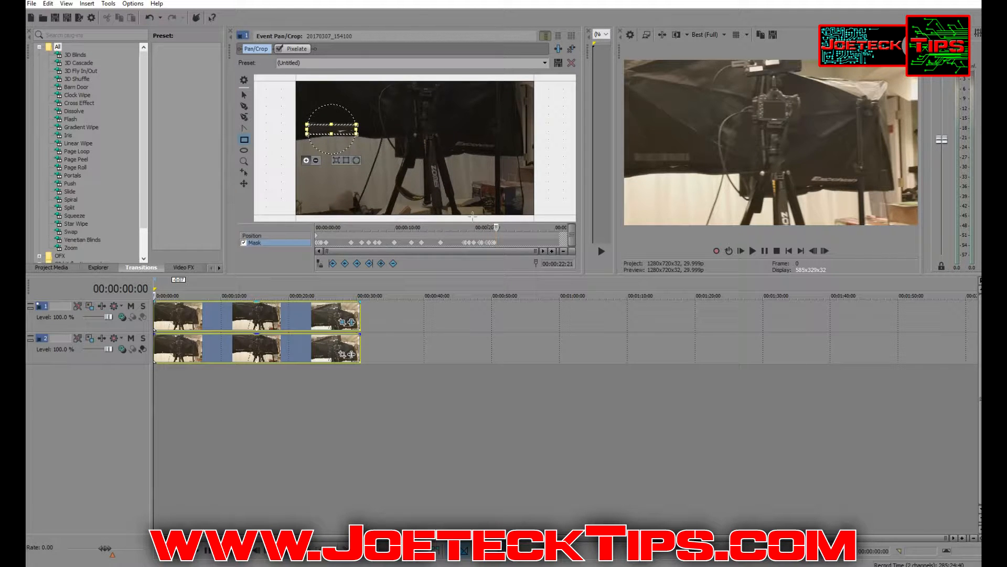
{"action": "left_click_drag", "start_coordinate": [344, 135], "coordinate": [342, 124]}
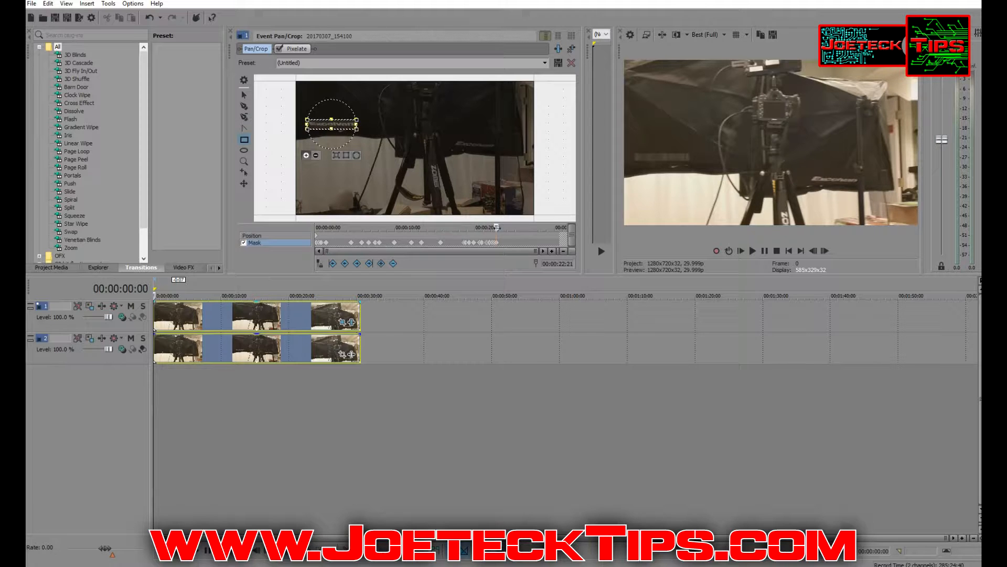
{"action": "left_click_drag", "start_coordinate": [497, 227], "coordinate": [498, 227]}
{"action": "left_click_drag", "start_coordinate": [342, 125], "coordinate": [341, 120]}
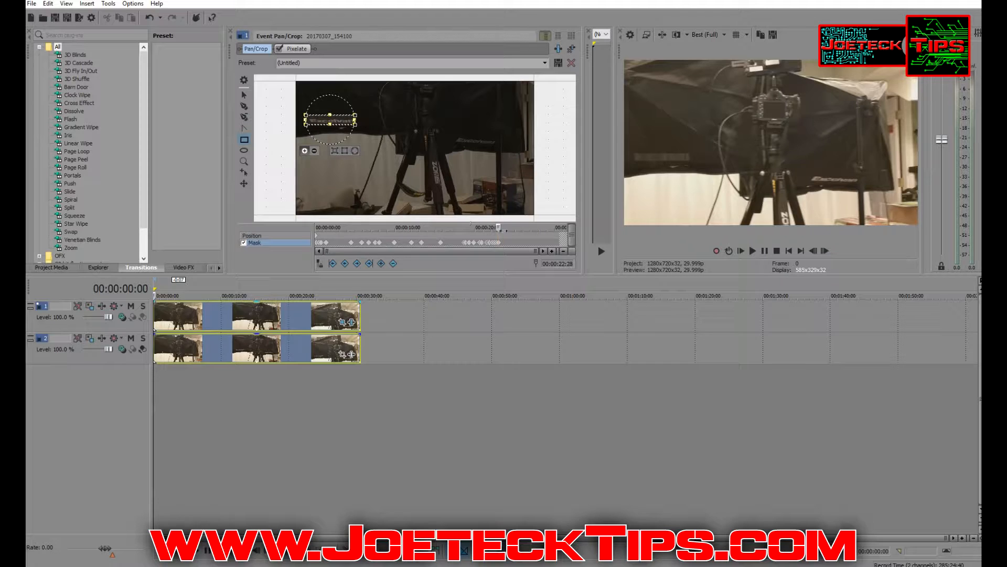
Keyframe the mask up over the lettering at 00:00:23:13 and slightly higher again about half a second further on
{"action": "left_click_drag", "start_coordinate": [499, 227], "coordinate": [502, 227]}
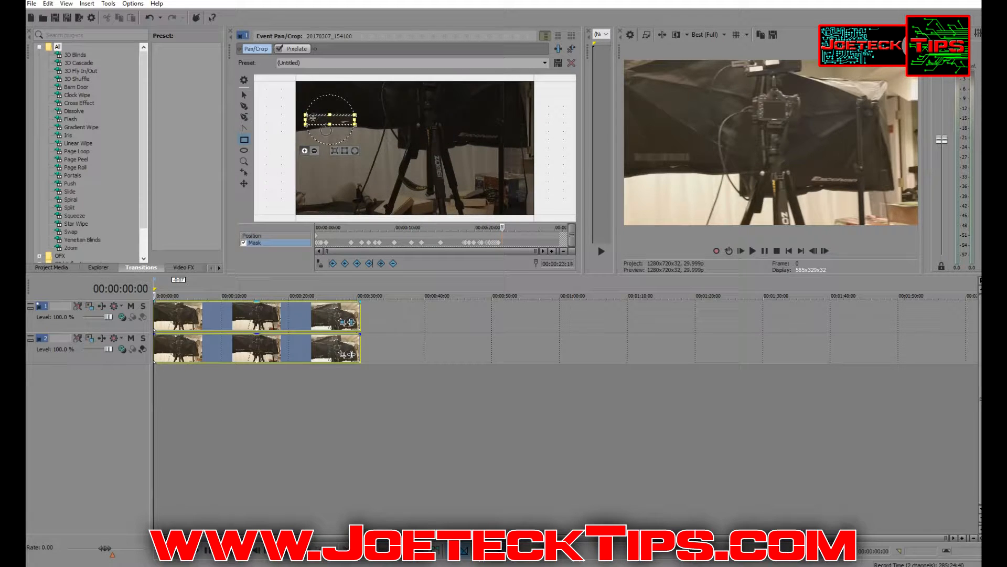
{"action": "left_click_drag", "start_coordinate": [341, 120], "coordinate": [344, 113]}
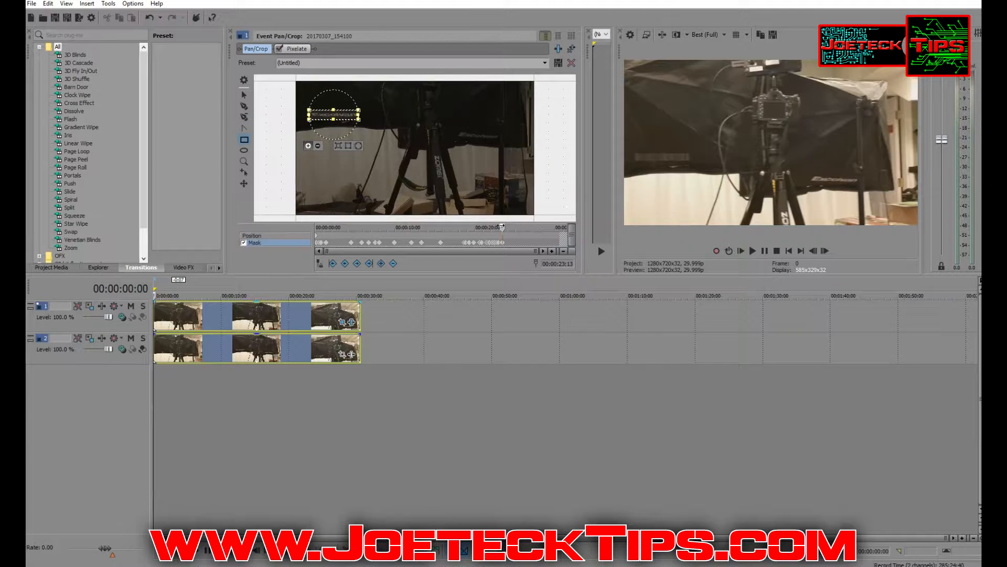
{"action": "left_click_drag", "start_coordinate": [502, 227], "coordinate": [506, 227]}
{"action": "left_click_drag", "start_coordinate": [347, 112], "coordinate": [347, 111]}
Advance through 00:00:25:16 to 00:00:26:12 and move the mask down onto the softbox lettering
{"action": "left_click_drag", "start_coordinate": [507, 227], "coordinate": [516, 227]}
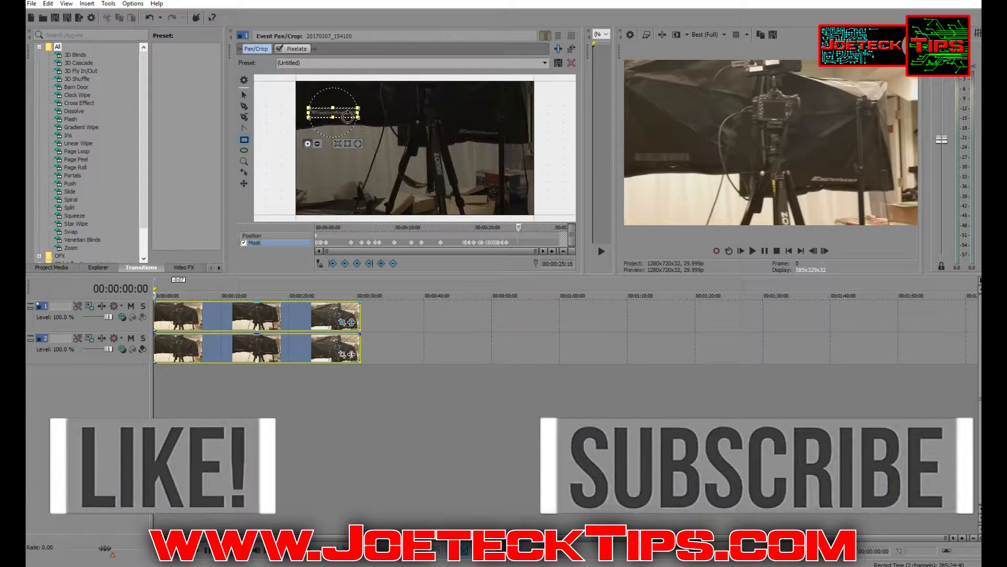
{"action": "key", "text": "Right"}
{"action": "key", "text": "Right"}
{"action": "key", "text": "Right"}
{"action": "key", "text": "Right"}
{"action": "key", "text": "Right"}
{"action": "key", "text": "Right"}
{"action": "key", "text": "Right"}
{"action": "key", "text": "Right"}
{"action": "key", "text": "Right"}
{"action": "key", "text": "Right"}
{"action": "key", "text": "Right"}
{"action": "key", "text": "Right"}
{"action": "key", "text": "Right"}
{"action": "key", "text": "Right"}
{"action": "key", "text": "Right"}
{"action": "key", "text": "Right"}
{"action": "key", "text": "Right"}
{"action": "key", "text": "Right"}
{"action": "key", "text": "Right"}
{"action": "key", "text": "Right"}
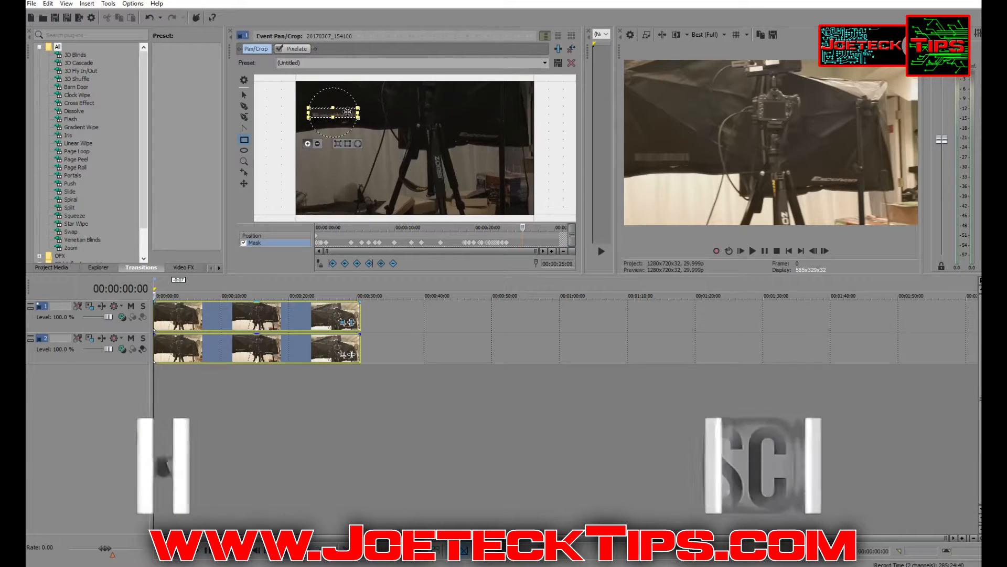
{"action": "left_click_drag", "start_coordinate": [348, 111], "coordinate": [348, 121]}
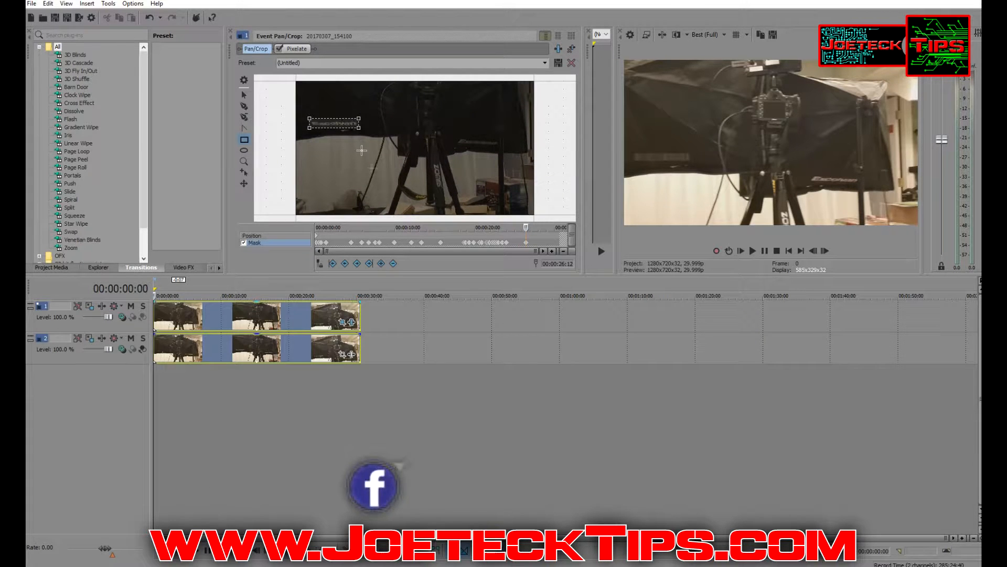
Add in-between mask keyframes at 00:00:25:13 and 00:00:26:01, and realign the mask over the lettering at 00:00:26:27
{"action": "left_click_drag", "start_coordinate": [525, 227], "coordinate": [503, 223]}
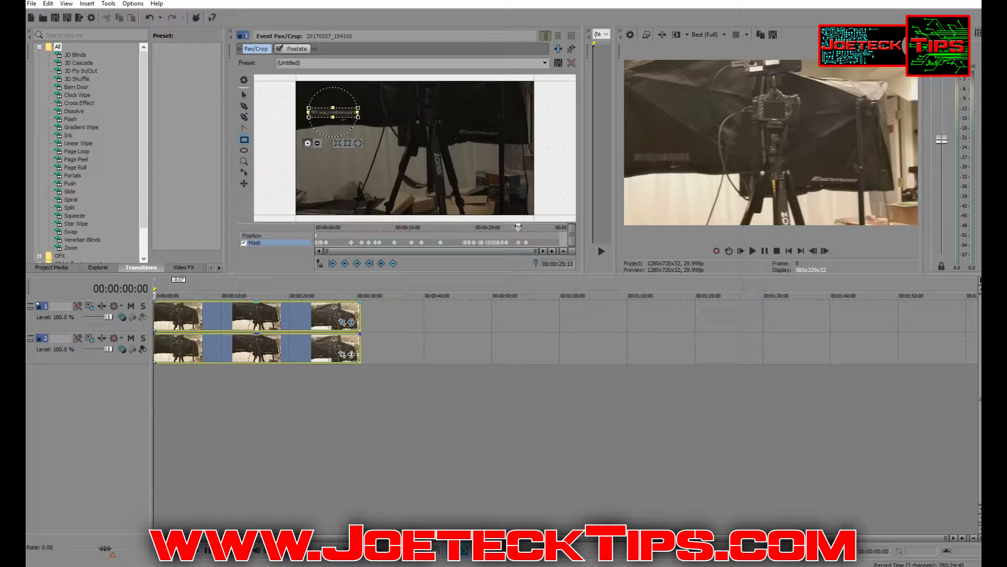
{"action": "left_click_drag", "start_coordinate": [518, 226], "coordinate": [522, 225]}
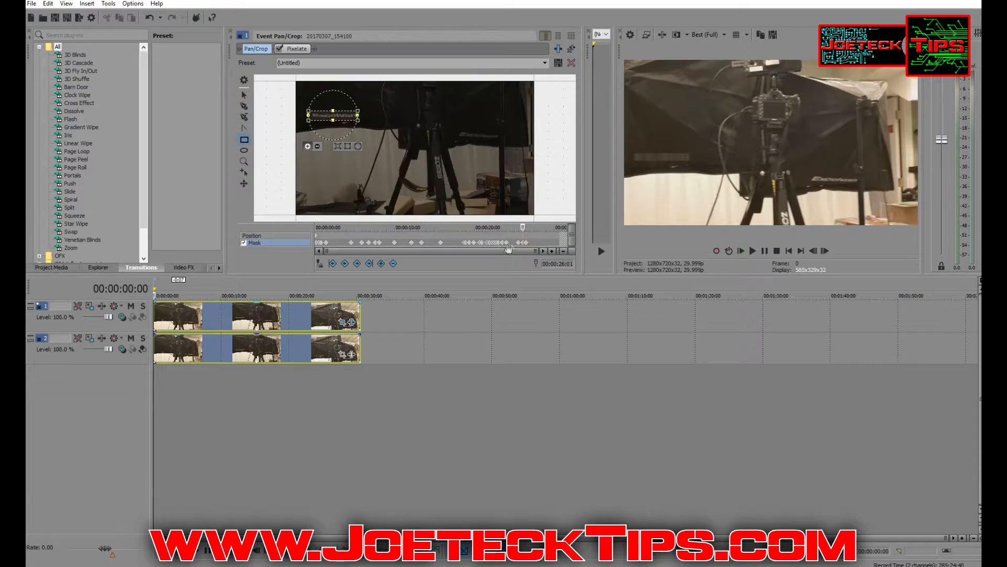
{"action": "left_click_drag", "start_coordinate": [522, 226], "coordinate": [529, 227]}
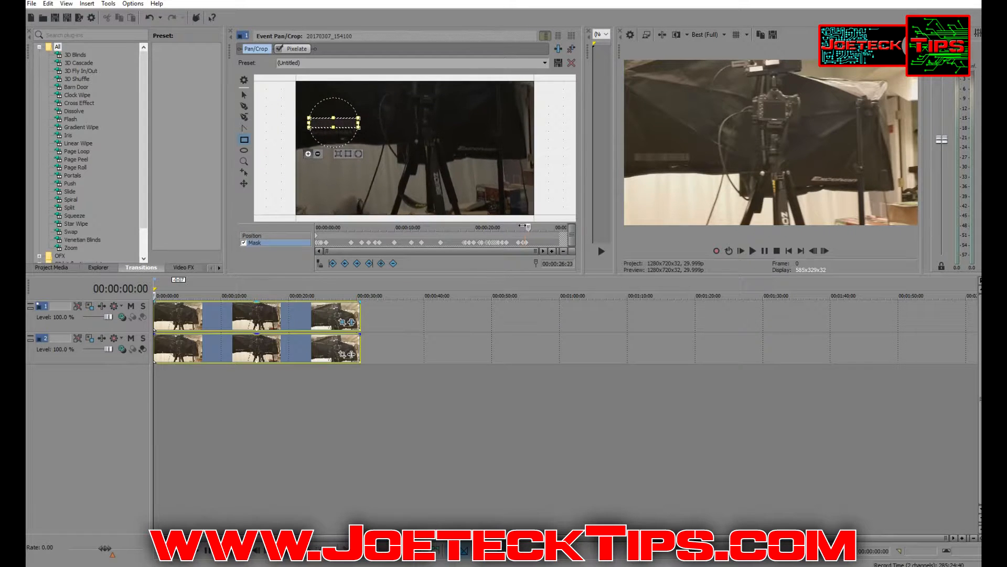
{"action": "left_click", "coordinate": [347, 133]}
{"action": "left_click_drag", "start_coordinate": [530, 227], "coordinate": [524, 225]}
{"action": "key", "text": "Right"}
{"action": "key", "text": "Right"}
{"action": "key", "text": "Right"}
{"action": "key", "text": "Right"}
{"action": "key", "text": "Right"}
{"action": "key", "text": "Right"}
{"action": "key", "text": "Right"}
{"action": "key", "text": "Right"}
{"action": "key", "text": "Right"}
{"action": "key", "text": "Right"}
{"action": "key", "text": "Right"}
{"action": "key", "text": "Right"}
{"action": "key", "text": "Right"}
{"action": "key", "text": "Right"}
{"action": "key", "text": "Right"}
{"action": "key", "text": "Right"}
{"action": "key", "text": "Right"}
{"action": "key", "text": "Right"}
{"action": "key", "text": "Right"}
{"action": "key", "text": "Right"}
{"action": "left_click_drag", "start_coordinate": [348, 131], "coordinate": [348, 134]}
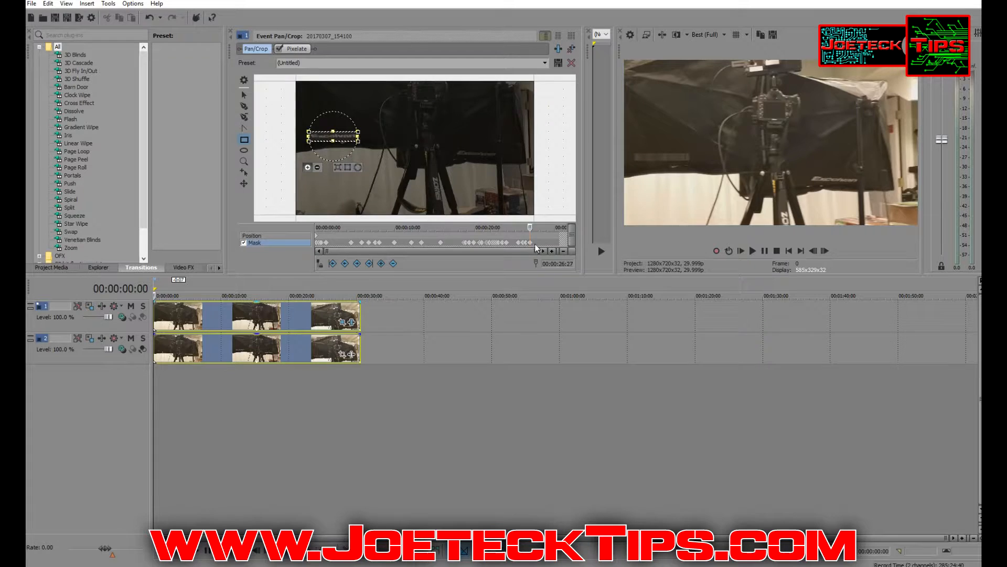
Keyframe the mask at close intervals from 00:00:27:03 through 00:00:27:11 to 00:00:27:21, following the descending lettering
{"action": "left_click_drag", "start_coordinate": [530, 228], "coordinate": [531, 228]}
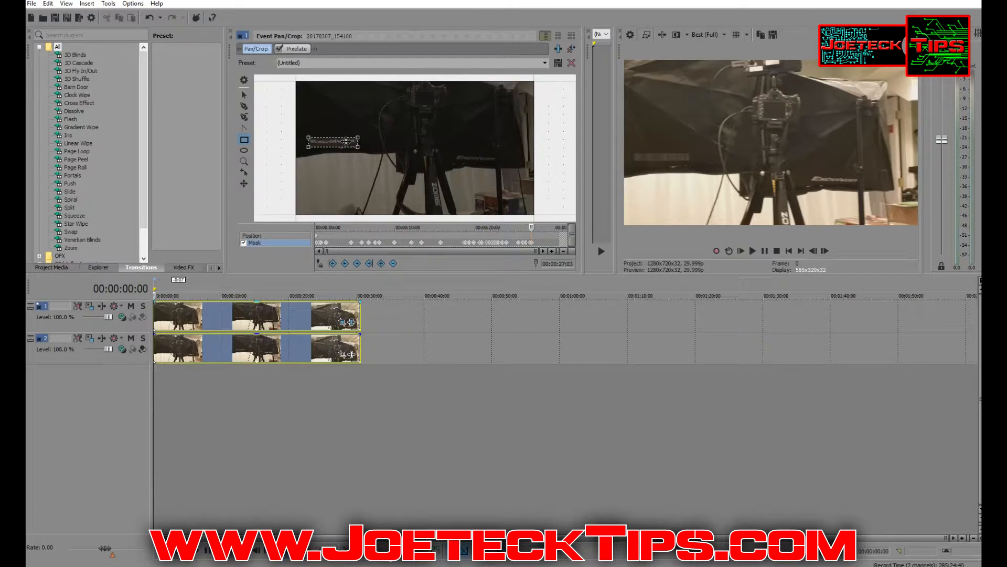
{"action": "left_click_drag", "start_coordinate": [531, 228], "coordinate": [534, 228]}
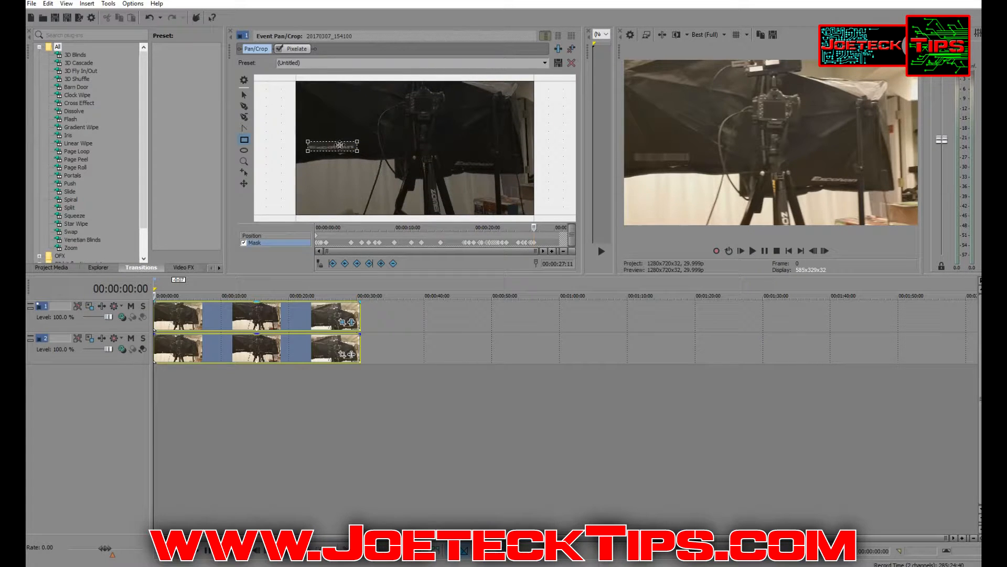
{"action": "left_click_drag", "start_coordinate": [339, 145], "coordinate": [338, 145]}
{"action": "left_click_drag", "start_coordinate": [534, 228], "coordinate": [533, 228]}
{"action": "left_click_drag", "start_coordinate": [348, 148], "coordinate": [347, 152]}
{"action": "left_click_drag", "start_coordinate": [535, 227], "coordinate": [535, 227]}
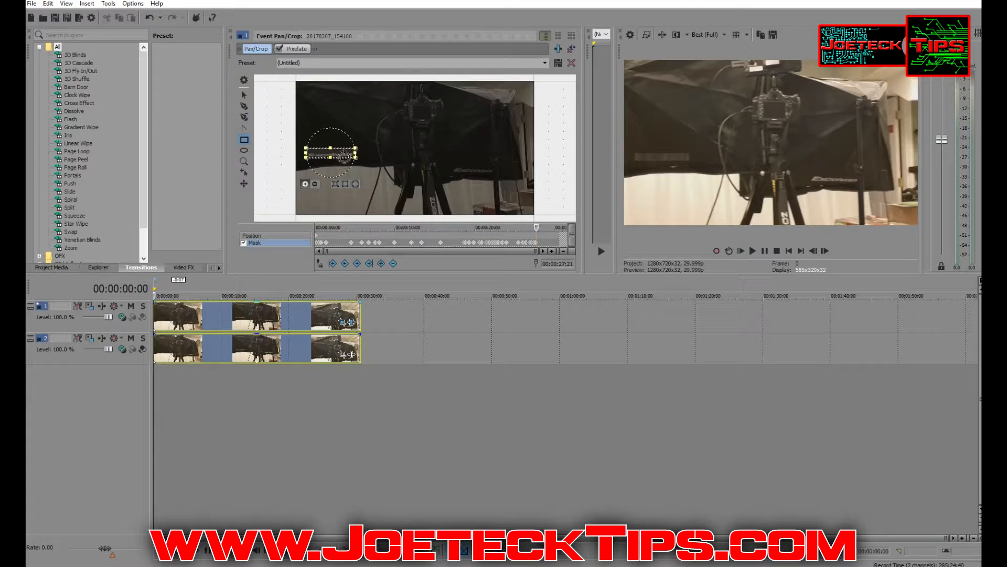
{"action": "left_click_drag", "start_coordinate": [342, 154], "coordinate": [342, 158]}
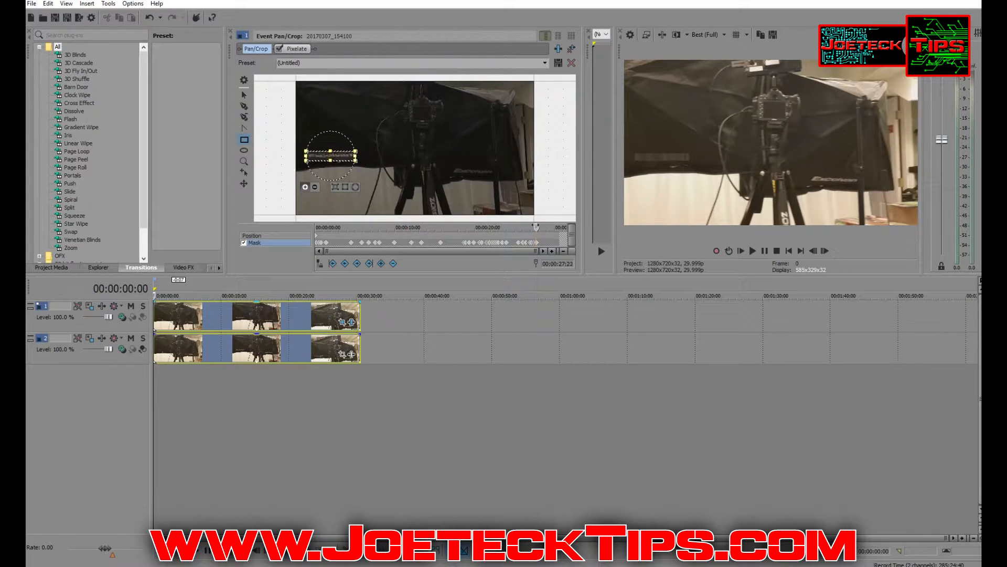
Lower the mask just past 00:00:27:22, undo the sideways shift at 00:00:28:04 and realign the mask over the lettering there
{"action": "left_click_drag", "start_coordinate": [347, 157], "coordinate": [347, 162]}
{"action": "left_click_drag", "start_coordinate": [538, 228], "coordinate": [540, 228]}
{"action": "left_click_drag", "start_coordinate": [340, 163], "coordinate": [347, 163]}
{"action": "key", "text": "ctrl+z"}
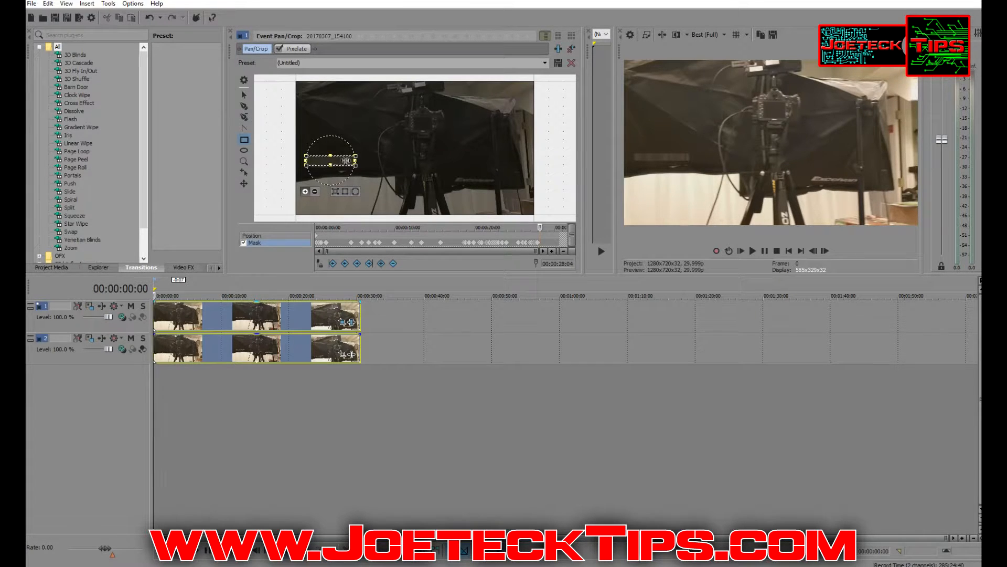
{"action": "left_click_drag", "start_coordinate": [346, 166], "coordinate": [348, 165]}
{"action": "left_click", "coordinate": [347, 165]}
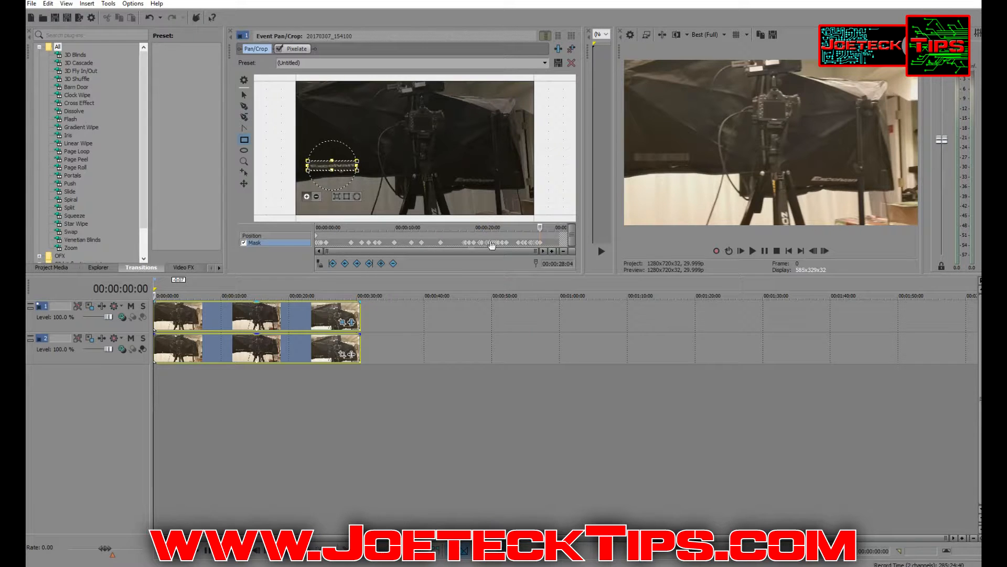
Step through the frames before 00:00:28:04 to check the mask, and realign it over the lettering at 00:00:28:06
{"action": "left_click_drag", "start_coordinate": [539, 227], "coordinate": [534, 227]}
{"action": "key", "text": "Left"}
{"action": "key", "text": "Left"}
{"action": "key", "text": "Left"}
{"action": "key", "text": "Right"}
{"action": "key", "text": "Right"}
{"action": "key", "text": "Right"}
{"action": "key", "text": "Right"}
{"action": "key", "text": "Right"}
{"action": "key", "text": "Right"}
{"action": "key", "text": "Right"}
{"action": "key", "text": "Right"}
{"action": "key", "text": "Right"}
{"action": "key", "text": "Right"}
{"action": "key", "text": "Right"}
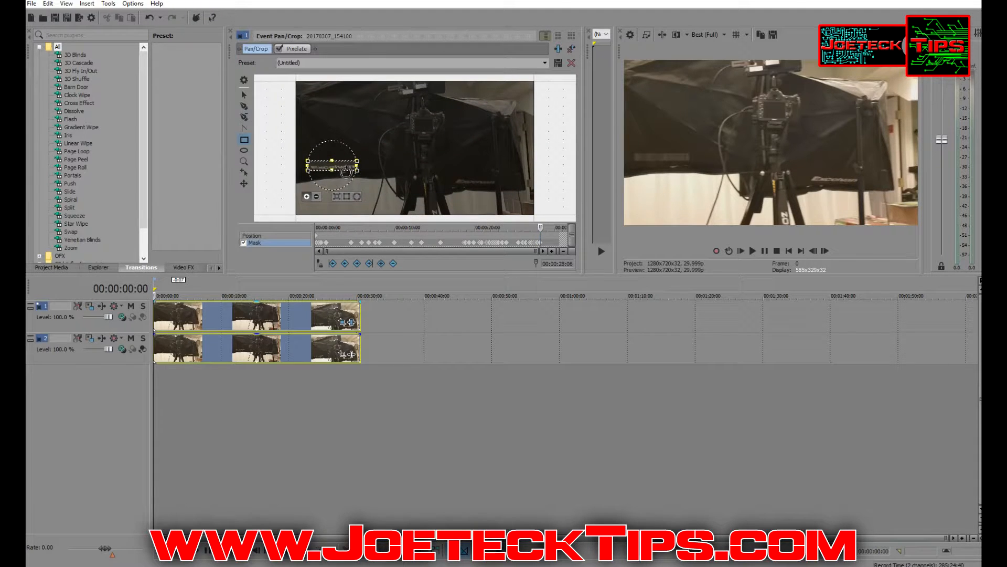
{"action": "left_click_drag", "start_coordinate": [350, 166], "coordinate": [352, 167]}
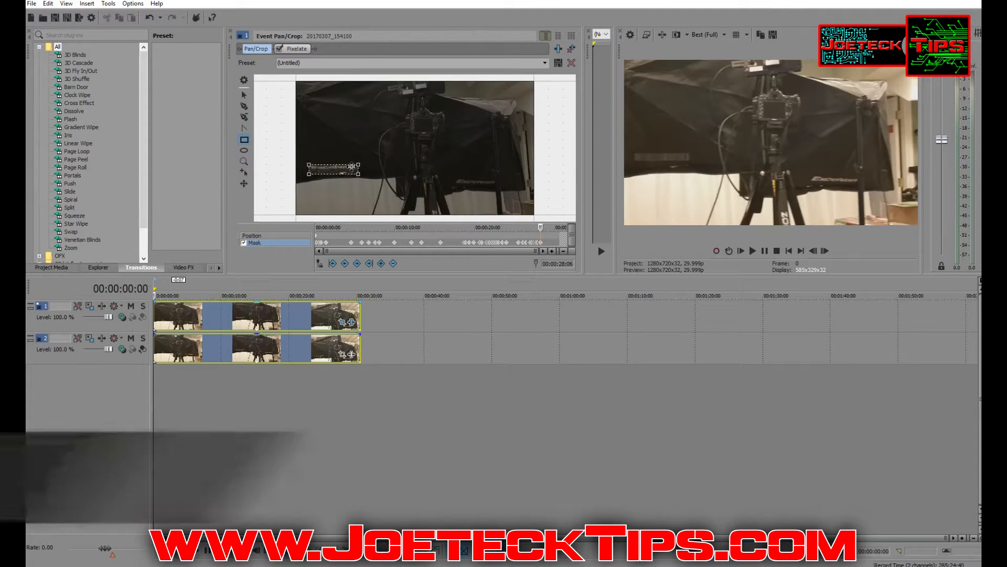
{"action": "key", "text": "Right"}
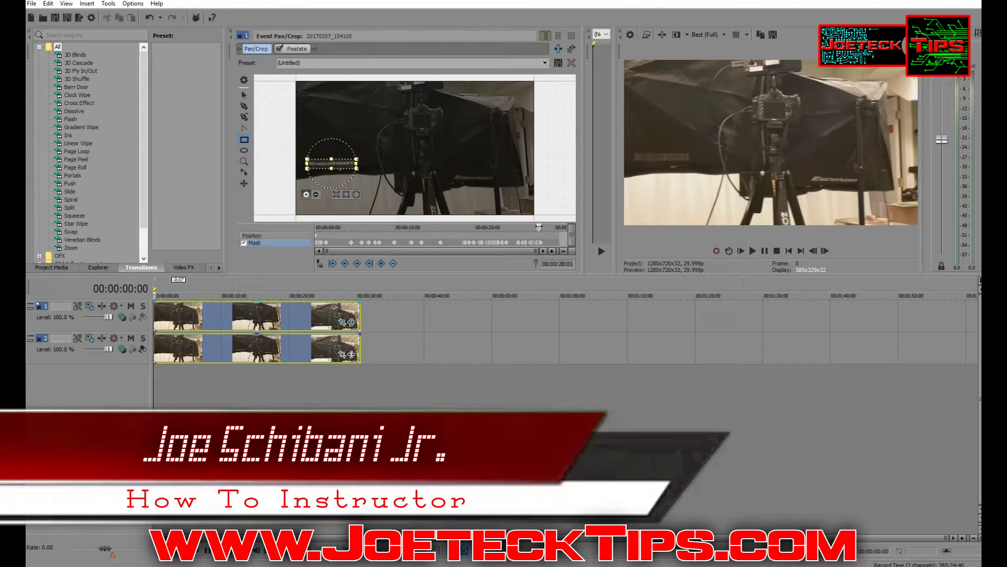
Keyframe the mask over the lettering at 00:00:28:11, 00:00:28:16, 00:00:28:24 and 00:00:28:29
{"action": "left_click_drag", "start_coordinate": [539, 227], "coordinate": [541, 227]}
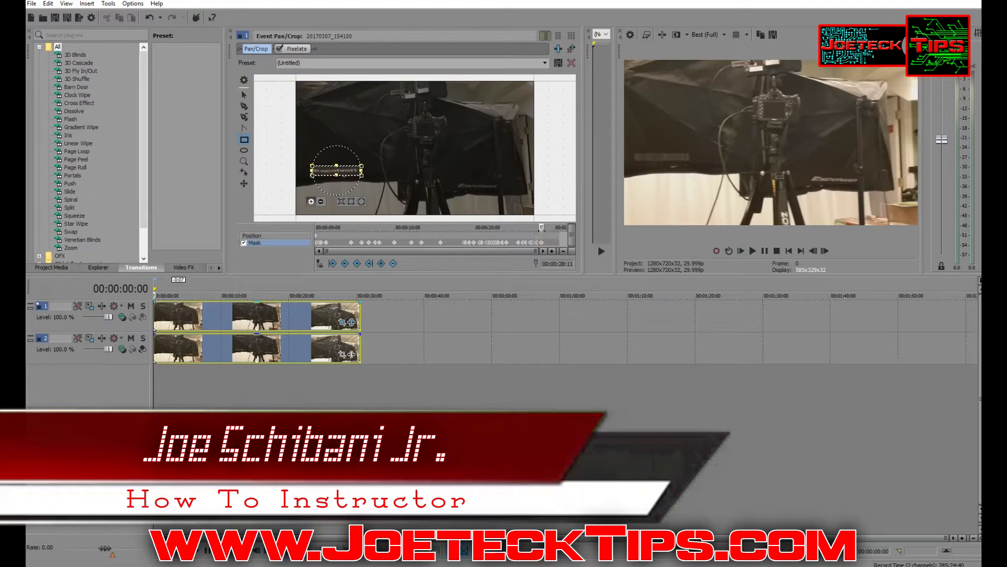
{"action": "left_click_drag", "start_coordinate": [540, 227], "coordinate": [542, 228]}
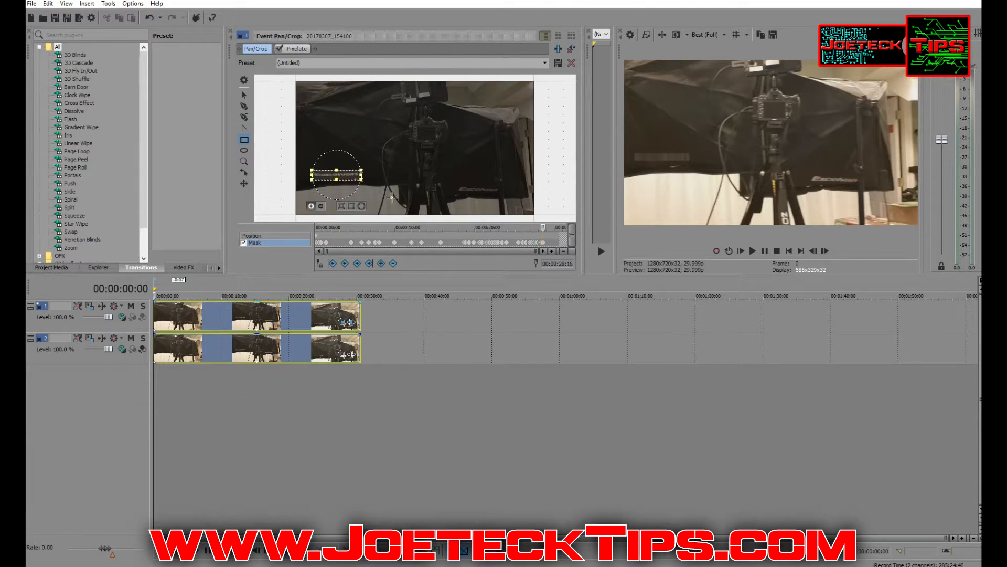
{"action": "left_click_drag", "start_coordinate": [544, 227], "coordinate": [545, 227]}
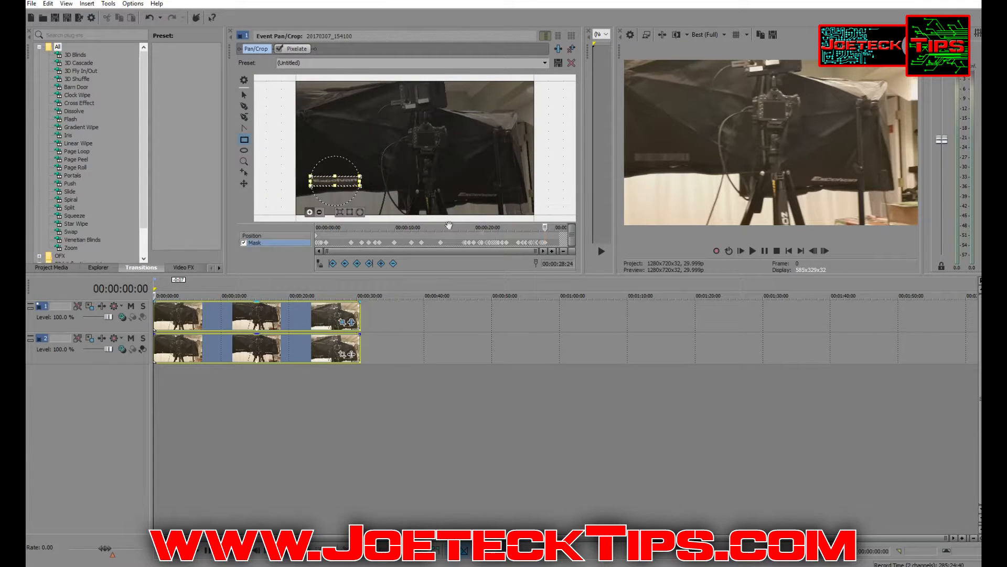
{"action": "left_click_drag", "start_coordinate": [545, 227], "coordinate": [547, 227]}
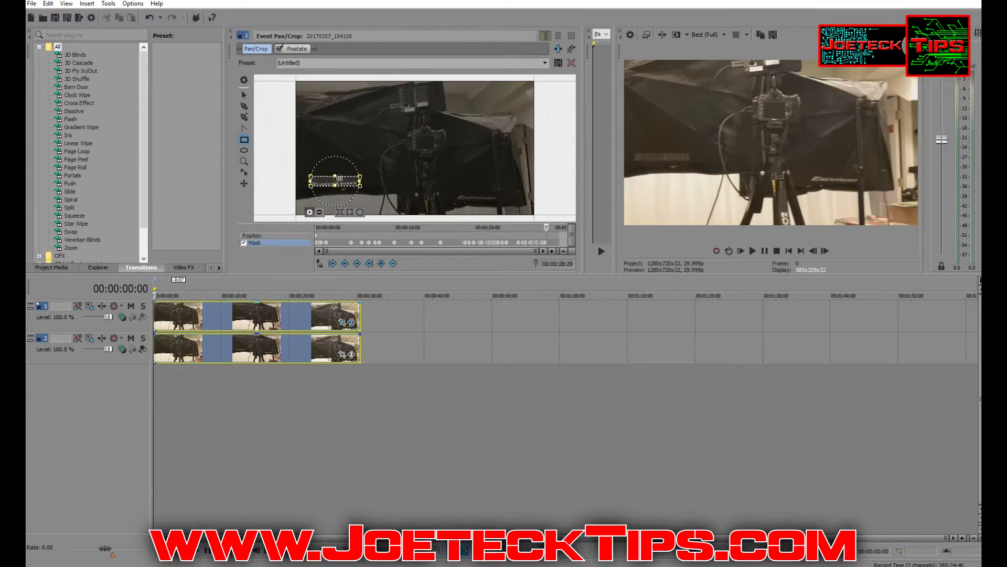
{"action": "left_click_drag", "start_coordinate": [343, 182], "coordinate": [342, 185]}
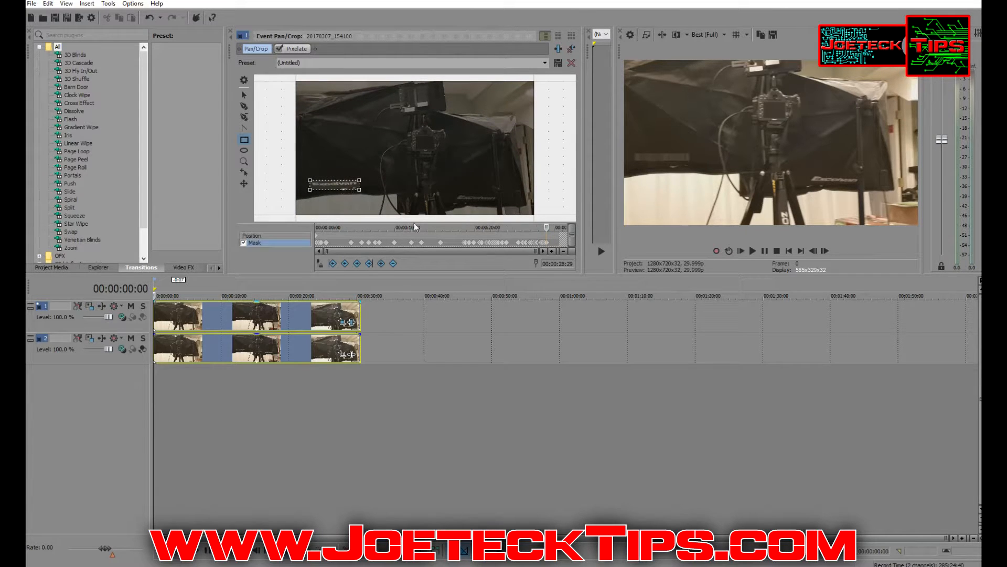
Keyframe the mask in small increments past 00:00:28:29 so it covers the lettering up to the end of the clip
{"action": "left_click_drag", "start_coordinate": [546, 228], "coordinate": [547, 228]}
{"action": "left_click_drag", "start_coordinate": [341, 185], "coordinate": [341, 185]}
{"action": "left_click_drag", "start_coordinate": [546, 228], "coordinate": [548, 228]}
{"action": "left_click_drag", "start_coordinate": [347, 186], "coordinate": [345, 187]}
{"action": "left_click_drag", "start_coordinate": [548, 227], "coordinate": [548, 227]}
{"action": "left_click_drag", "start_coordinate": [347, 191], "coordinate": [345, 191]}
{"action": "left_click_drag", "start_coordinate": [550, 227], "coordinate": [558, 227]}
{"action": "left_click_drag", "start_coordinate": [344, 192], "coordinate": [344, 187]}
Step back through the last frames to 00:00:29:27, checking the mask's alignment with the lettering
{"action": "left_click", "coordinate": [555, 227]}
{"action": "key", "text": "Left"}
{"action": "key", "text": "Left"}
{"action": "key", "text": "Left"}
{"action": "key", "text": "Left"}
{"action": "key", "text": "Left"}
{"action": "key", "text": "Left"}
{"action": "key", "text": "Down"}
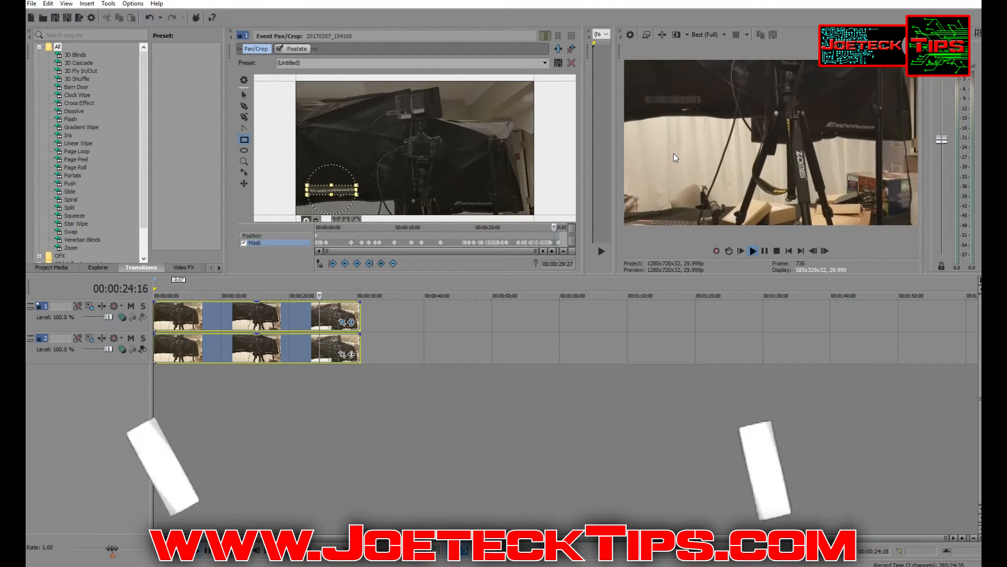
Open the Pixelate effect settings, set the horizontal pixelization to 0.000 and replay the clip from the start
{"action": "left_click", "coordinate": [291, 49]}
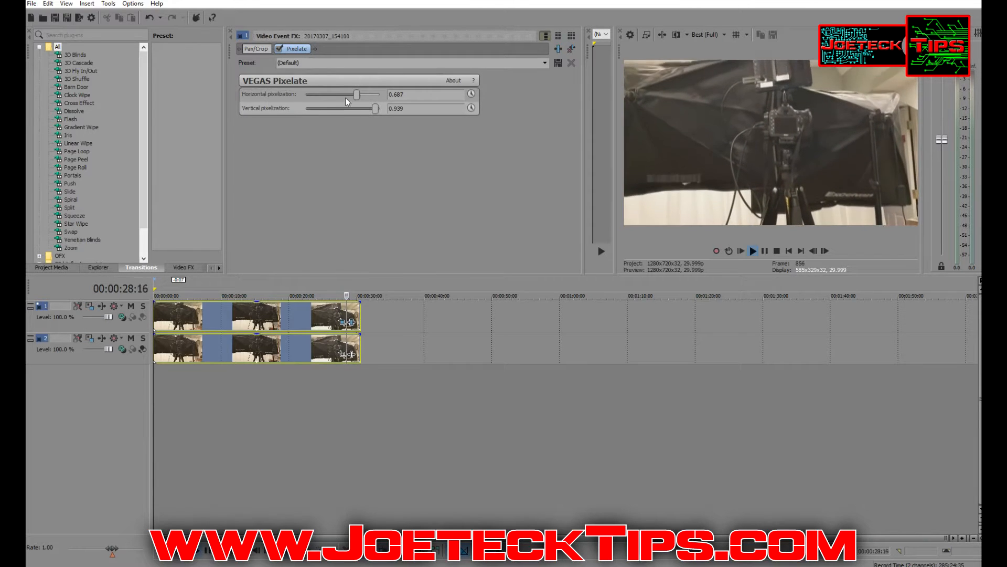
{"action": "left_click_drag", "start_coordinate": [357, 95], "coordinate": [306, 95]}
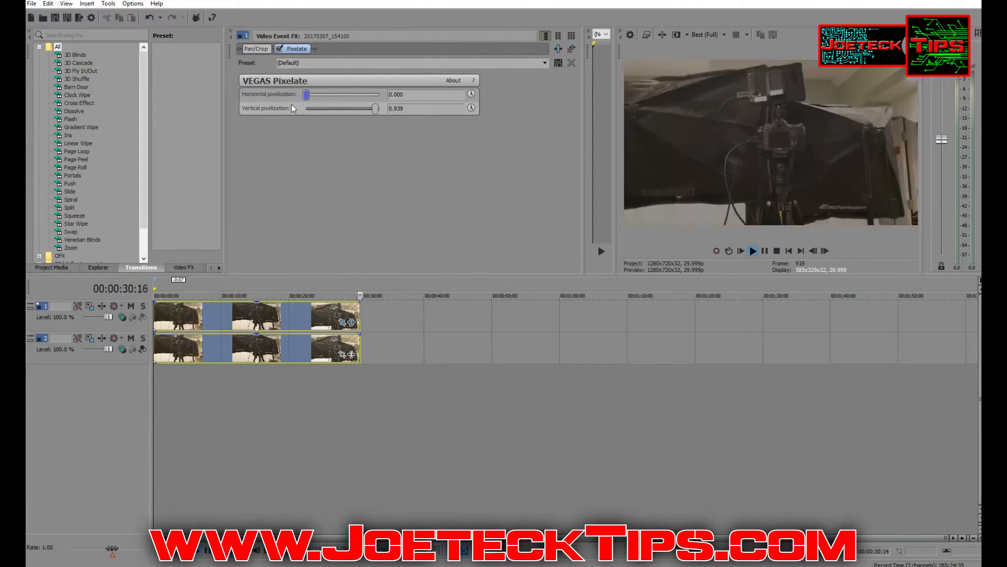
{"action": "left_click", "coordinate": [220, 550]}
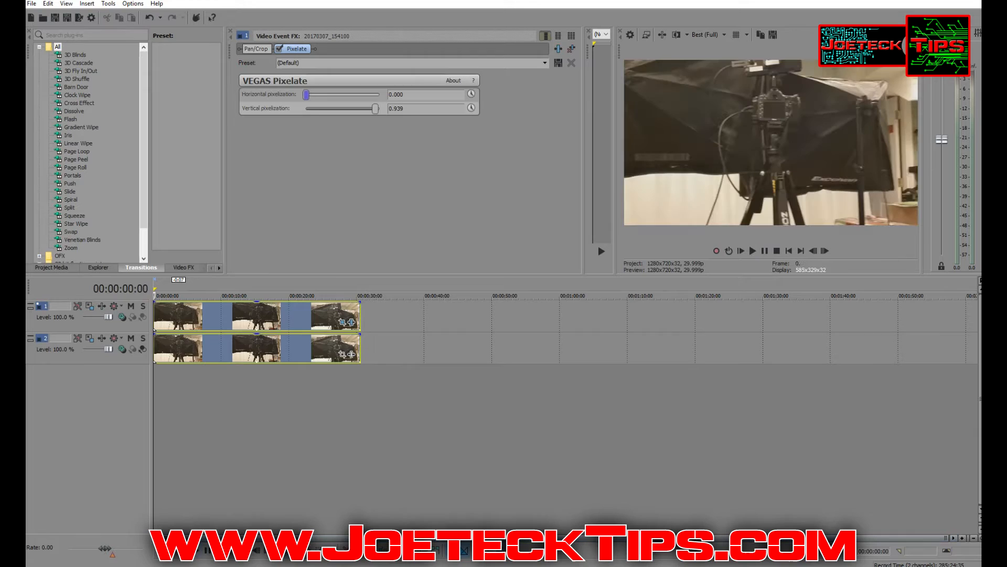
{"action": "left_click", "coordinate": [196, 550]}
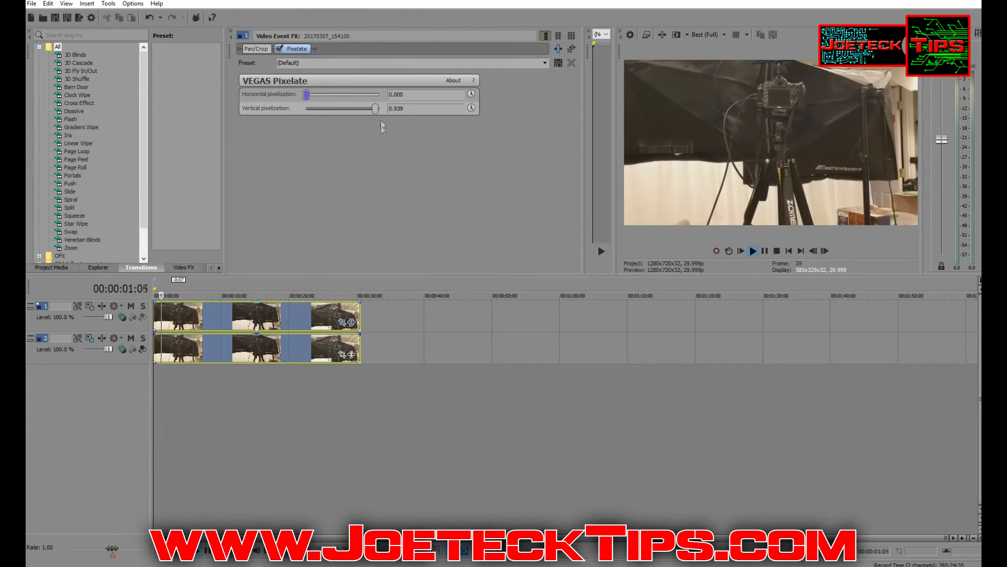
Set the Pixelate effect's vertical pixelization to 0.884 and horizontal pixelization to 0.986 during playback
{"action": "mouse_move", "coordinate": [372, 109]}
{"action": "left_mouse_down"}
{"action": "mouse_move", "coordinate": [304, 107]}
{"action": "mouse_move", "coordinate": [371, 107]}
{"action": "left_mouse_up"}
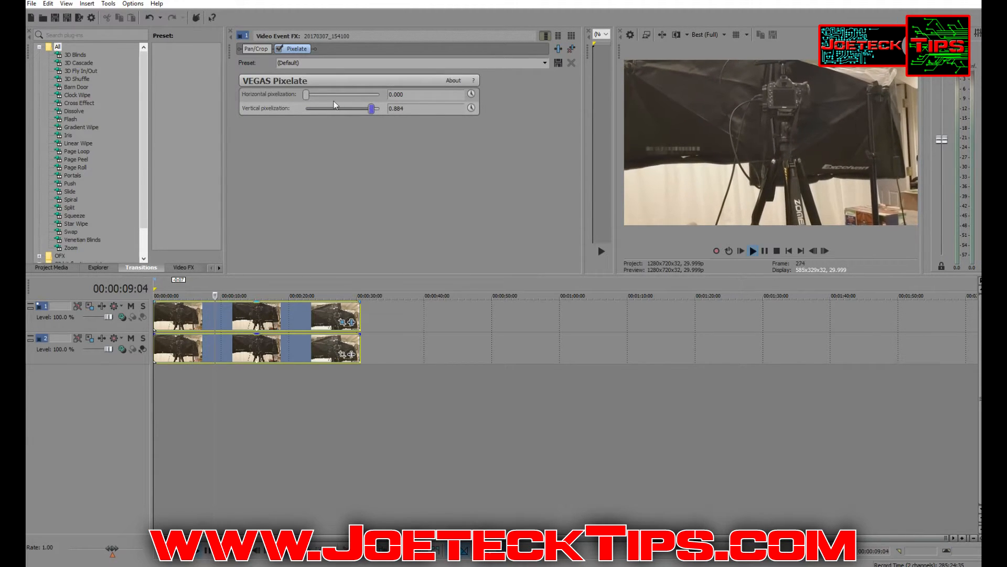
{"action": "left_click_drag", "start_coordinate": [335, 98], "coordinate": [366, 96]}
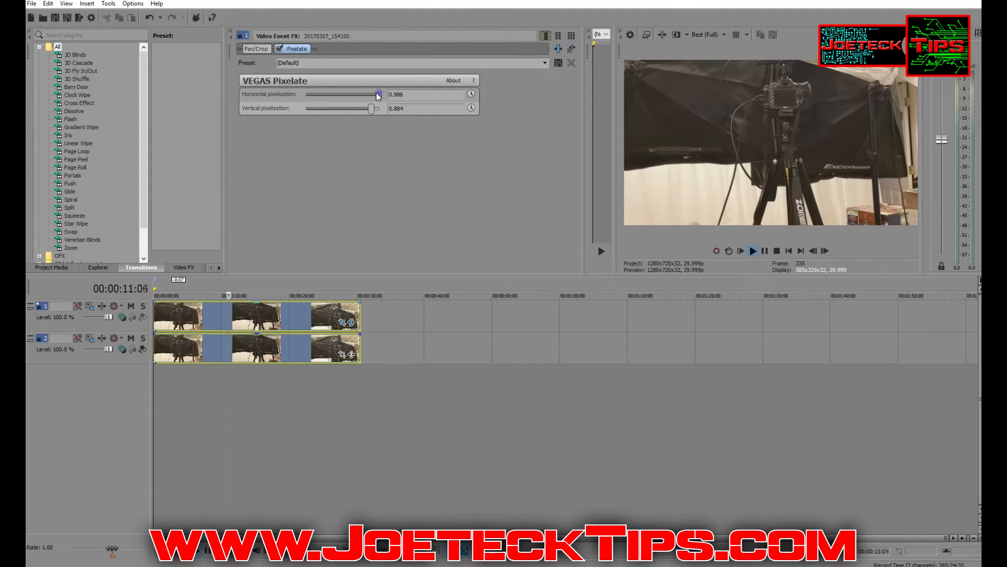